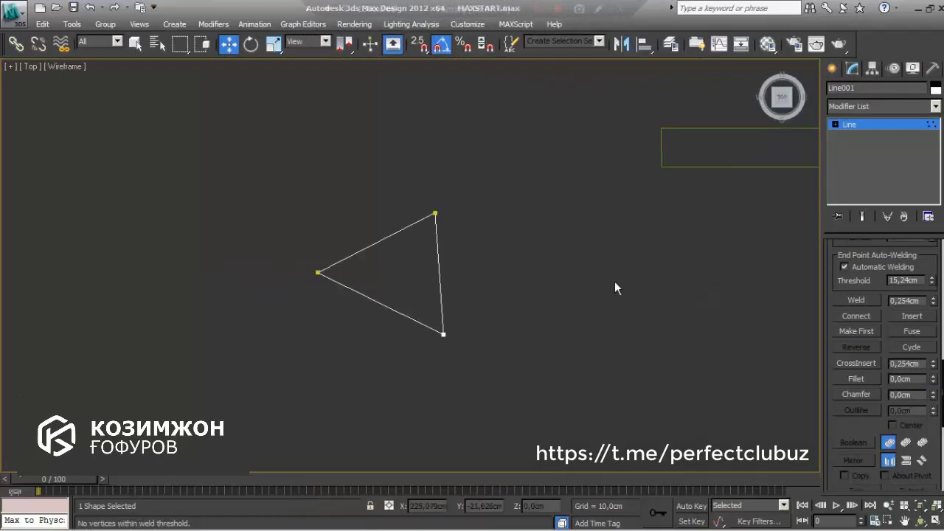
Apply an Extrude modifier to the triangle, making a 667.03 cm tall capped prism
{"action": "mouse_move", "coordinate": [515, 362]}
{"action": "middle_mouse_down", "text": "alt"}
{"action": "mouse_move", "coordinate": [544, 312]}
{"action": "mouse_move", "coordinate": [571, 293]}
{"action": "mouse_move", "coordinate": [575, 325]}
{"action": "middle_mouse_up", "text": "alt"}
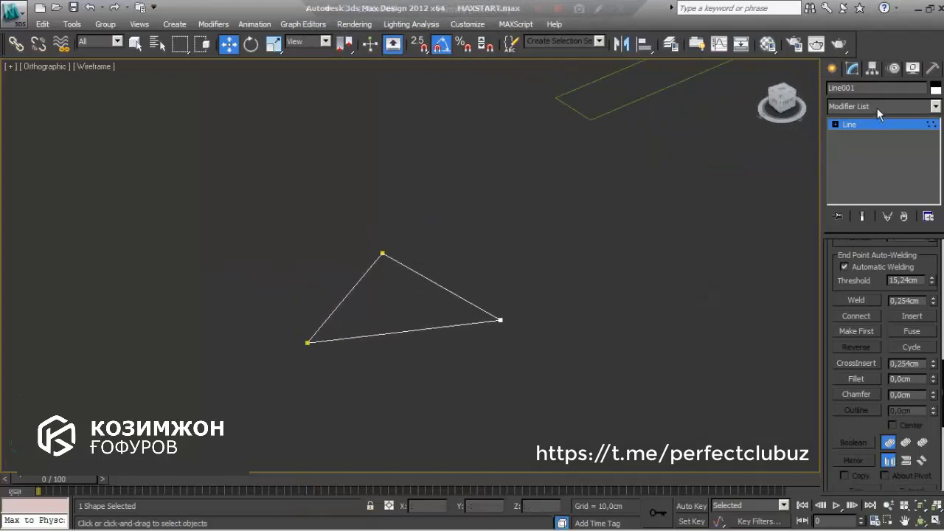
{"action": "left_click", "coordinate": [877, 108]}
{"action": "key", "text": "e"}
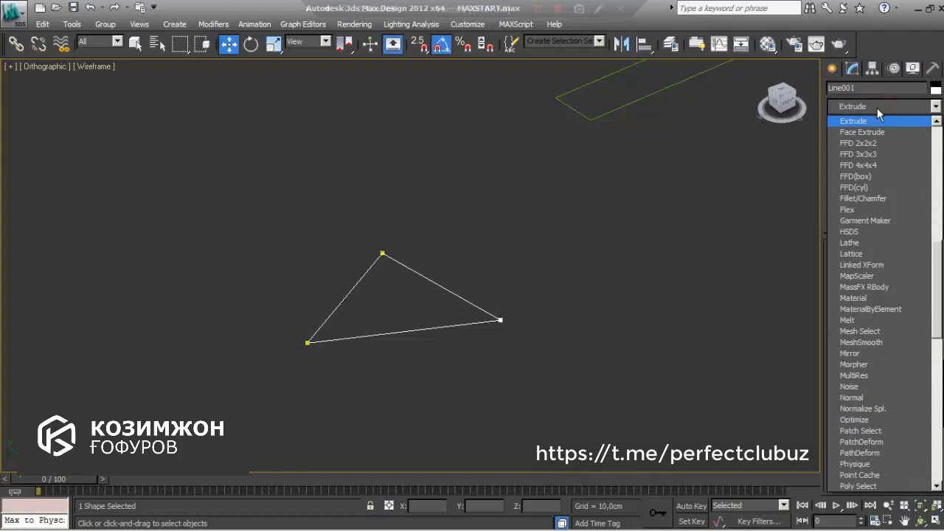
{"action": "left_click", "coordinate": [879, 121]}
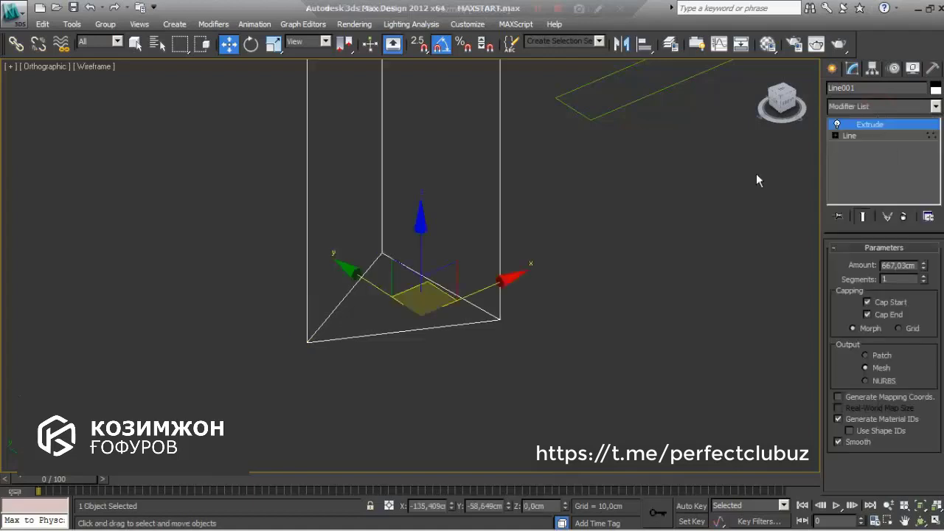
{"action": "scroll", "coordinate": [601, 253], "scroll_direction": "down", "scroll_amount": 1}
{"action": "scroll", "coordinate": [613, 283], "scroll_direction": "down", "scroll_amount": 1}
{"action": "scroll", "coordinate": [612, 283], "scroll_direction": "down", "scroll_amount": 3}
{"action": "scroll", "coordinate": [433, 255], "scroll_direction": "up", "scroll_amount": 1}
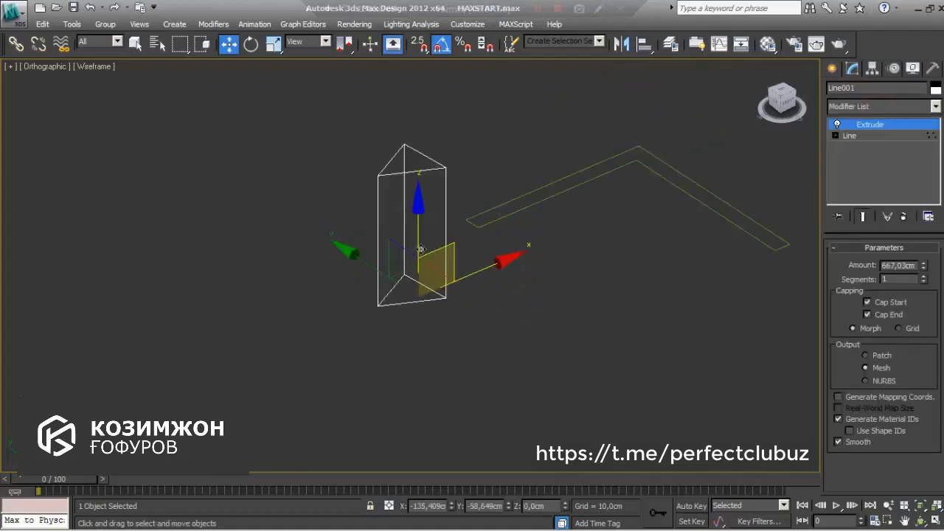
Switch to shaded display, inspect the prism, then frame it in Front view
{"action": "key", "text": "F3"}
{"action": "mouse_move", "coordinate": [458, 271]}
{"action": "middle_mouse_down", "text": "alt"}
{"action": "mouse_move", "coordinate": [411, 297]}
{"action": "mouse_move", "coordinate": [607, 264]}
{"action": "mouse_move", "coordinate": [228, 301]}
{"action": "middle_mouse_up", "text": "alt"}
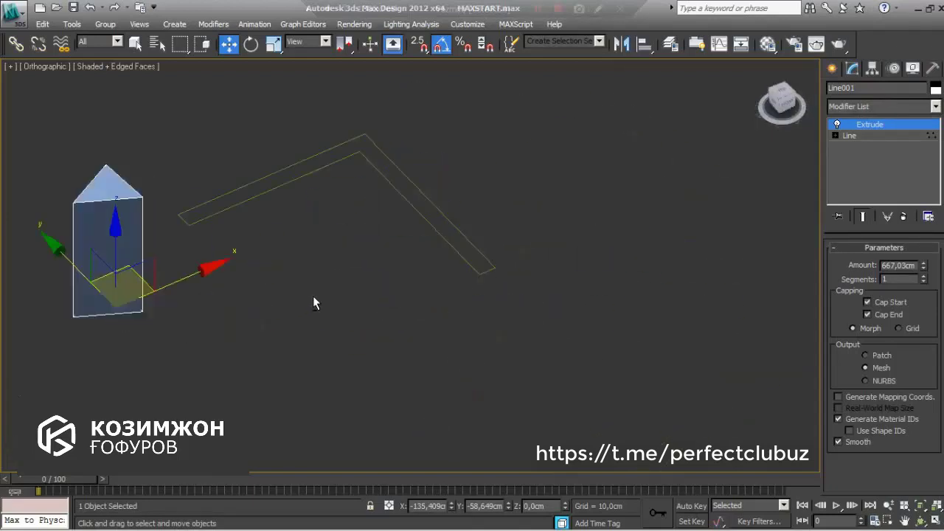
{"action": "mouse_move", "coordinate": [313, 303]}
{"action": "middle_mouse_down", "text": "alt"}
{"action": "mouse_move", "coordinate": [516, 285]}
{"action": "mouse_move", "coordinate": [666, 228]}
{"action": "mouse_move", "coordinate": [543, 228]}
{"action": "mouse_move", "coordinate": [523, 264]}
{"action": "mouse_move", "coordinate": [484, 271]}
{"action": "mouse_move", "coordinate": [512, 244]}
{"action": "mouse_move", "coordinate": [377, 257]}
{"action": "mouse_move", "coordinate": [508, 301]}
{"action": "middle_mouse_up", "text": "alt"}
{"action": "key", "text": "f"}
{"action": "key", "text": "z"}
{"action": "scroll", "coordinate": [466, 239], "scroll_direction": "down", "scroll_amount": 5}
{"action": "scroll", "coordinate": [501, 236], "scroll_direction": "up", "scroll_amount": 3}
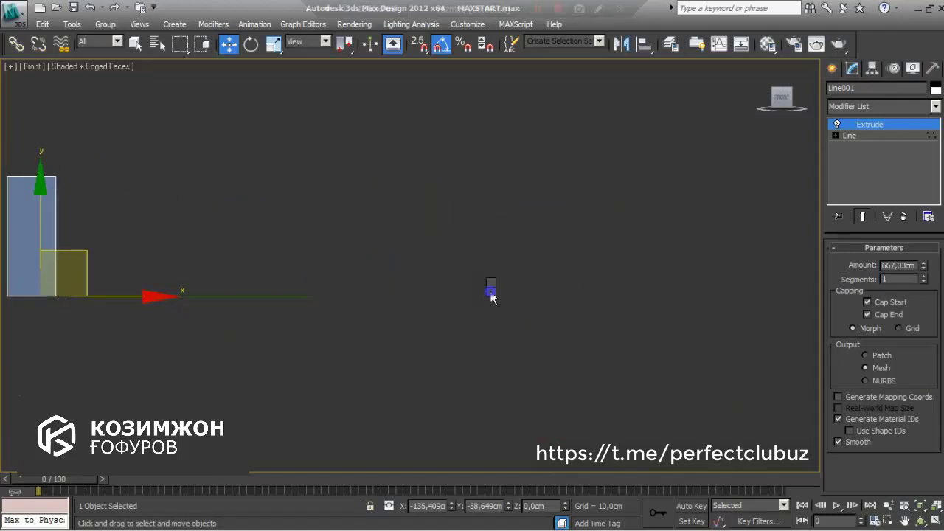
Start a Line spline and place the bottom point and top-left and top-right rim corners
{"action": "right_click", "coordinate": [490, 291]}
{"action": "left_click", "coordinate": [505, 239]}
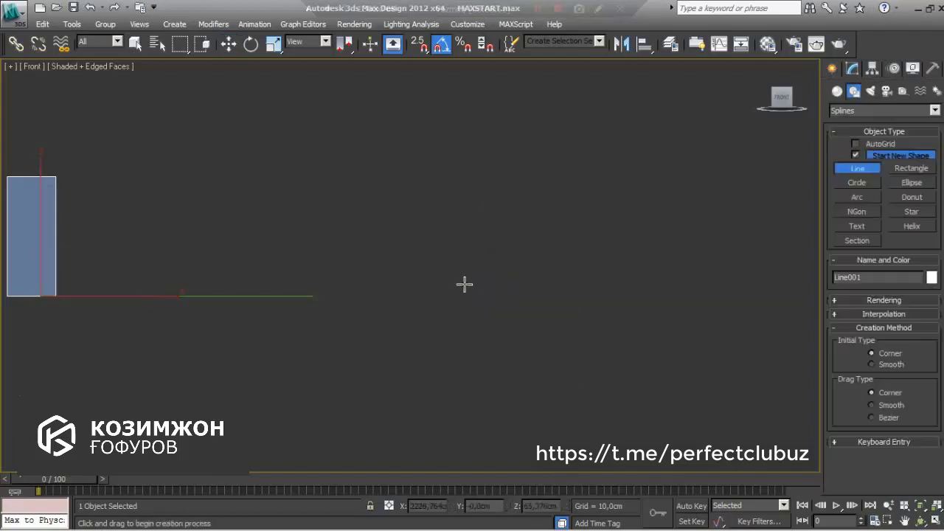
{"action": "middle_click_drag", "start_coordinate": [464, 283], "coordinate": [446, 332]}
{"action": "left_click", "coordinate": [436, 308]}
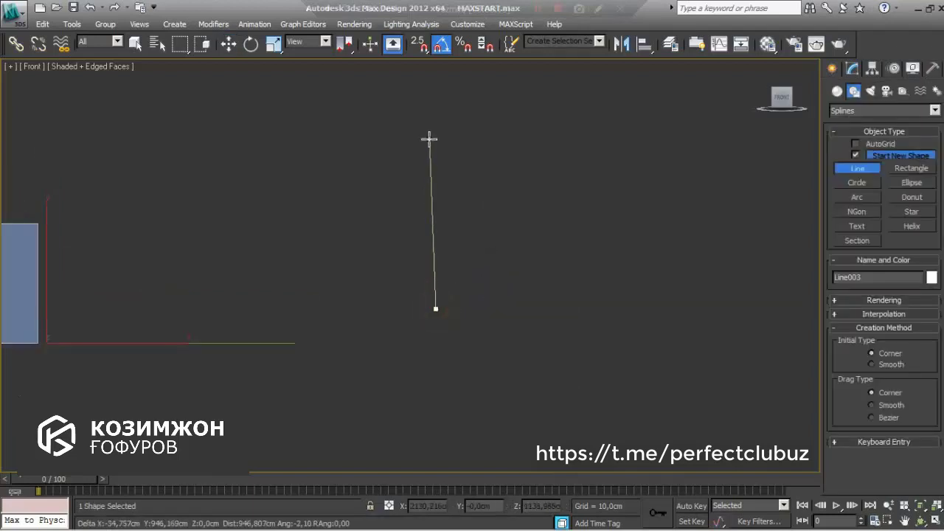
{"action": "left_click", "coordinate": [406, 137]}
{"action": "left_click", "coordinate": [505, 134]}
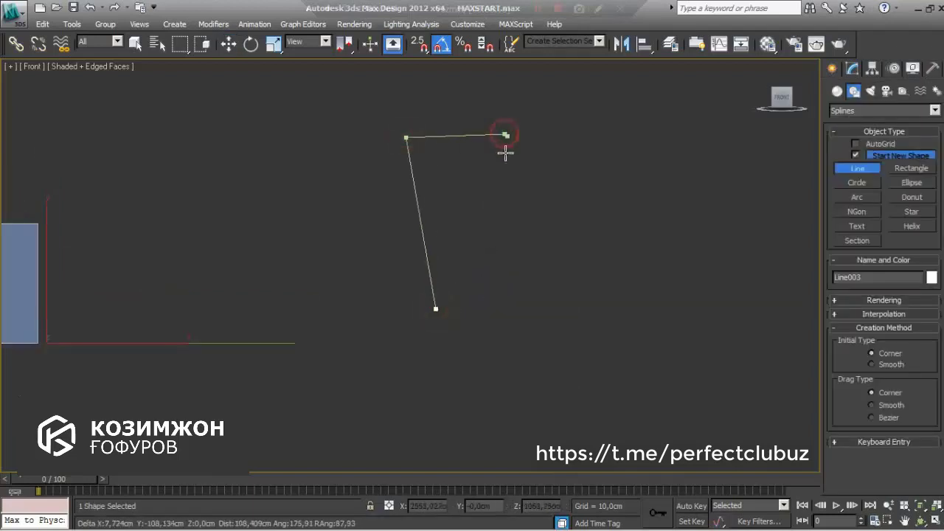
Add the lip step, shoulder, right side and bottom corner, then close the spline
{"action": "left_click", "coordinate": [506, 154]}
{"action": "left_click", "coordinate": [482, 154]}
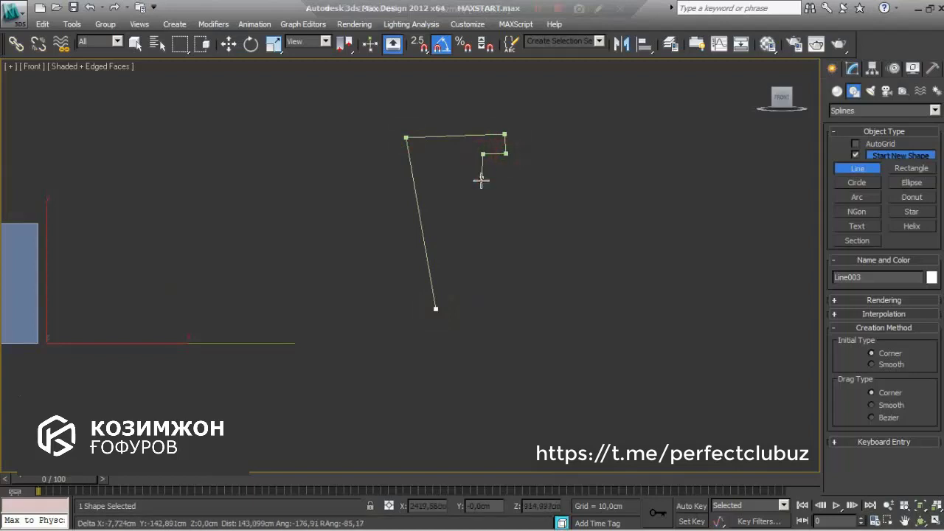
{"action": "left_click", "coordinate": [519, 228]}
{"action": "left_click", "coordinate": [518, 313]}
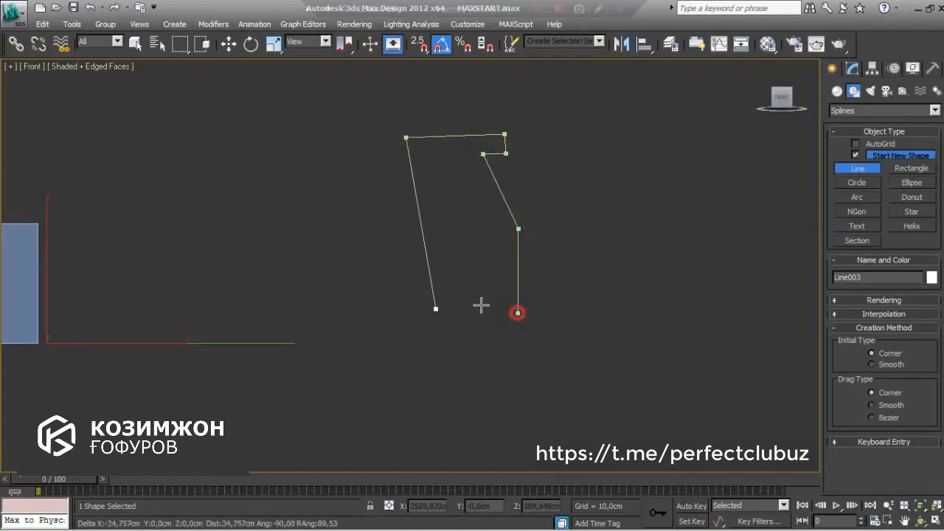
{"action": "left_click", "coordinate": [434, 309]}
{"action": "left_click", "coordinate": [464, 308]}
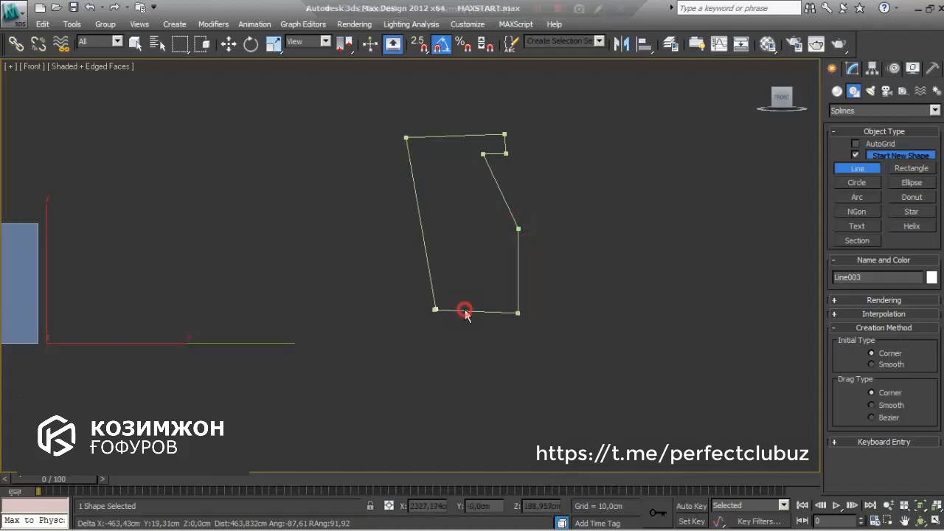
{"action": "middle_click_drag", "start_coordinate": [527, 240], "coordinate": [542, 339]}
{"action": "scroll", "coordinate": [543, 338], "scroll_direction": "up", "scroll_amount": 3}
{"action": "scroll", "coordinate": [555, 339], "scroll_direction": "down", "scroll_amount": 5}
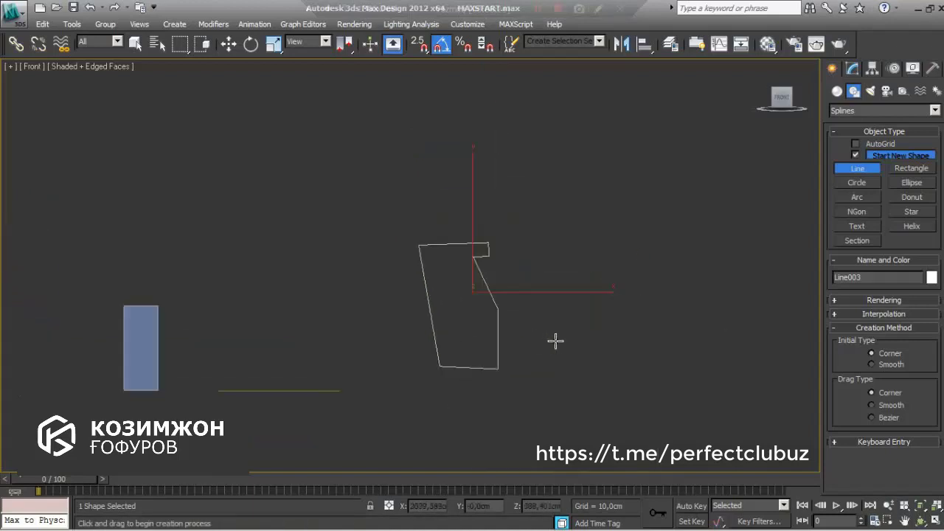
{"action": "scroll", "coordinate": [553, 317], "scroll_direction": "down", "scroll_amount": 2}
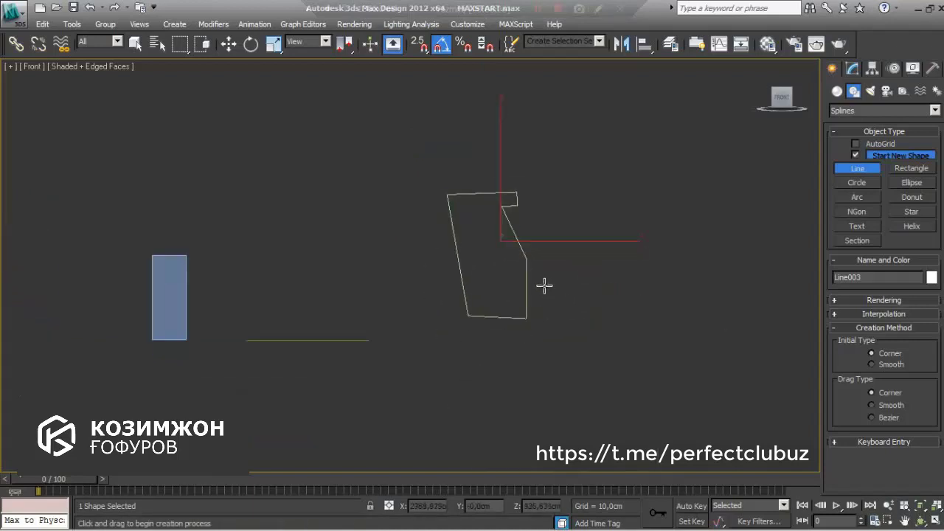
{"action": "scroll", "coordinate": [531, 283], "scroll_direction": "up", "scroll_amount": 1}
{"action": "scroll", "coordinate": [492, 316], "scroll_direction": "up", "scroll_amount": 2}
{"action": "scroll", "coordinate": [502, 308], "scroll_direction": "up", "scroll_amount": 1}
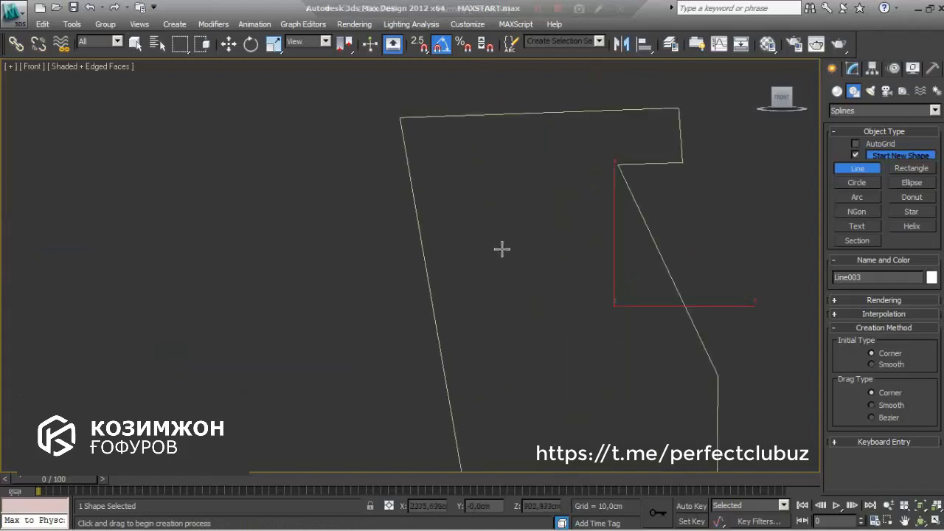
{"action": "scroll", "coordinate": [549, 257], "scroll_direction": "up", "scroll_amount": 1}
{"action": "scroll", "coordinate": [549, 257], "scroll_direction": "down", "scroll_amount": 2}
{"action": "scroll", "coordinate": [582, 148], "scroll_direction": "up", "scroll_amount": 1}
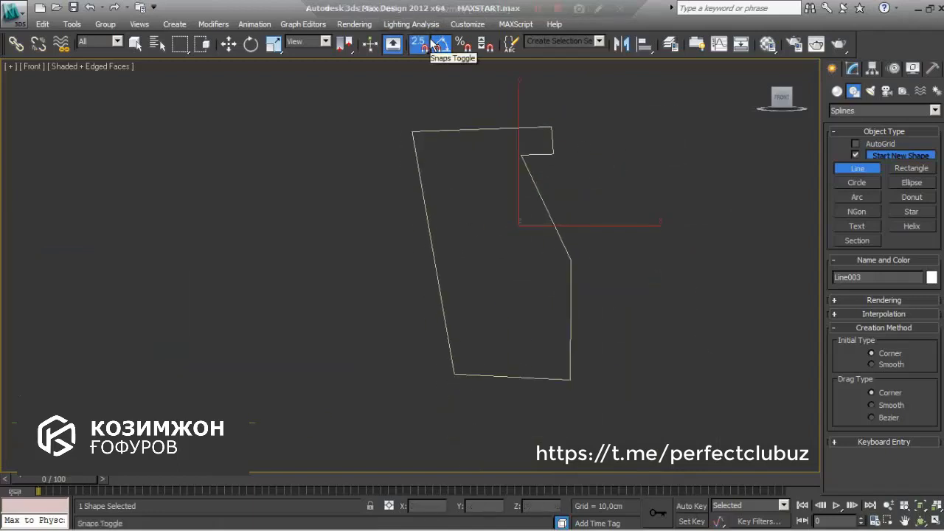
Turn on 2.5 snaps, finish the line and select the profile's top-left vertex
{"action": "left_click", "coordinate": [434, 44]}
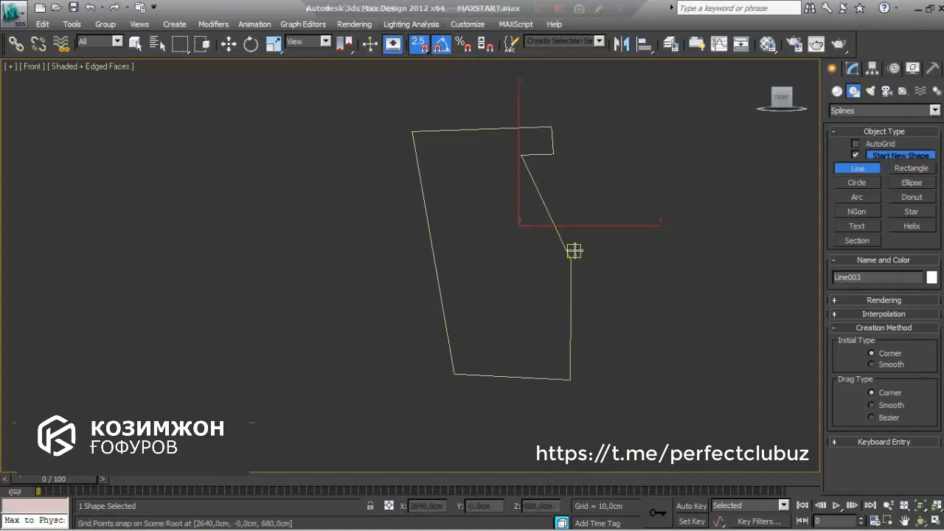
{"action": "left_click", "coordinate": [574, 251]}
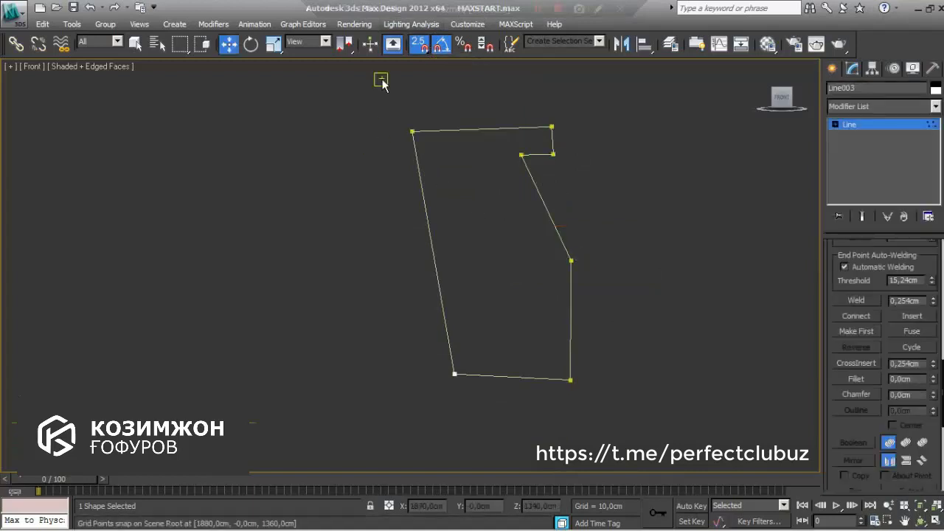
{"action": "left_click_drag", "start_coordinate": [384, 95], "coordinate": [448, 200]}
{"action": "scroll", "coordinate": [415, 259], "scroll_direction": "up", "scroll_amount": 2}
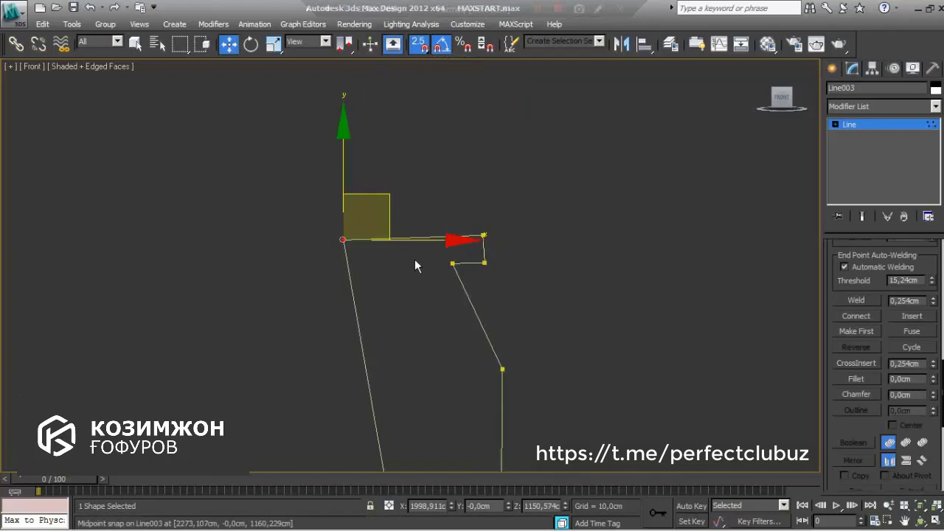
{"action": "scroll", "coordinate": [451, 238], "scroll_direction": "up", "scroll_amount": 2}
{"action": "middle_click_drag", "start_coordinate": [453, 245], "coordinate": [479, 273]}
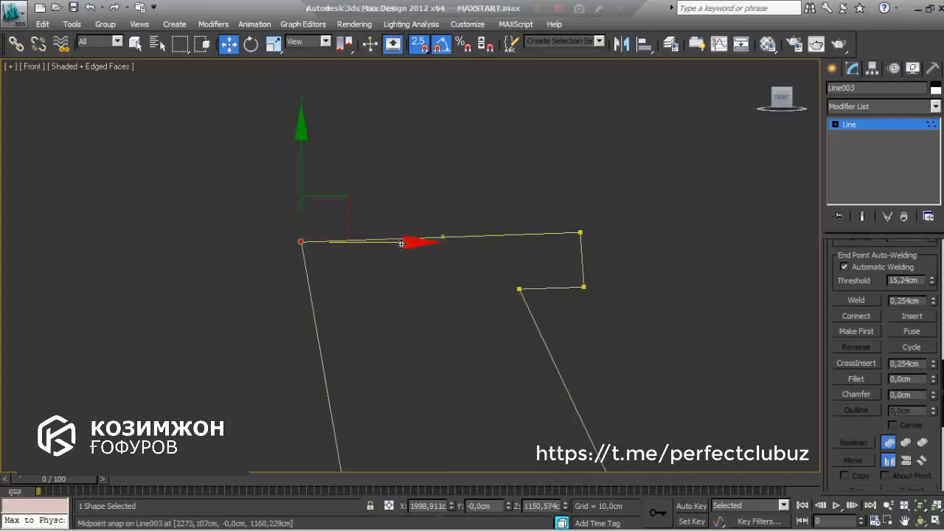
Set snaps to Vertex, Endpoint, Midpoint and Perpendicular, with Grid Points off
{"action": "right_click", "coordinate": [418, 46]}
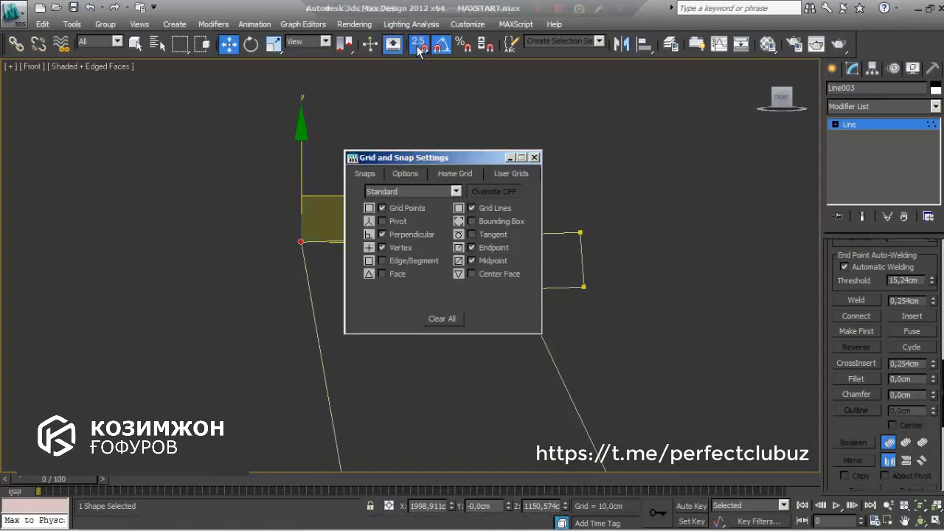
{"action": "left_click", "coordinate": [534, 158]}
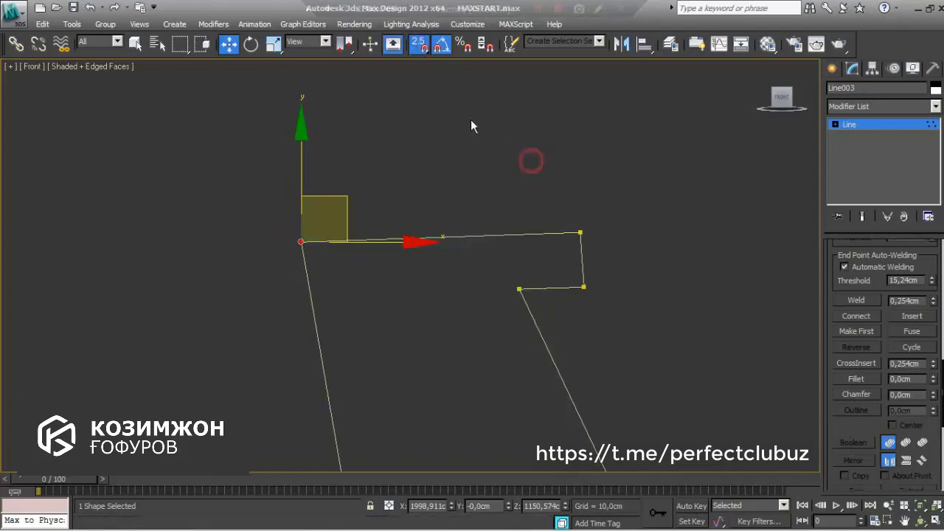
{"action": "right_click", "coordinate": [420, 46]}
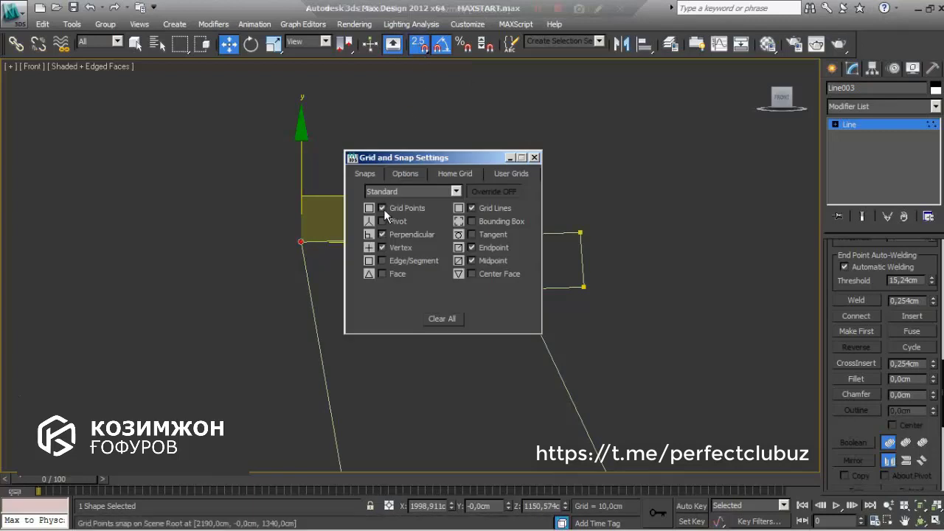
{"action": "left_click", "coordinate": [534, 158]}
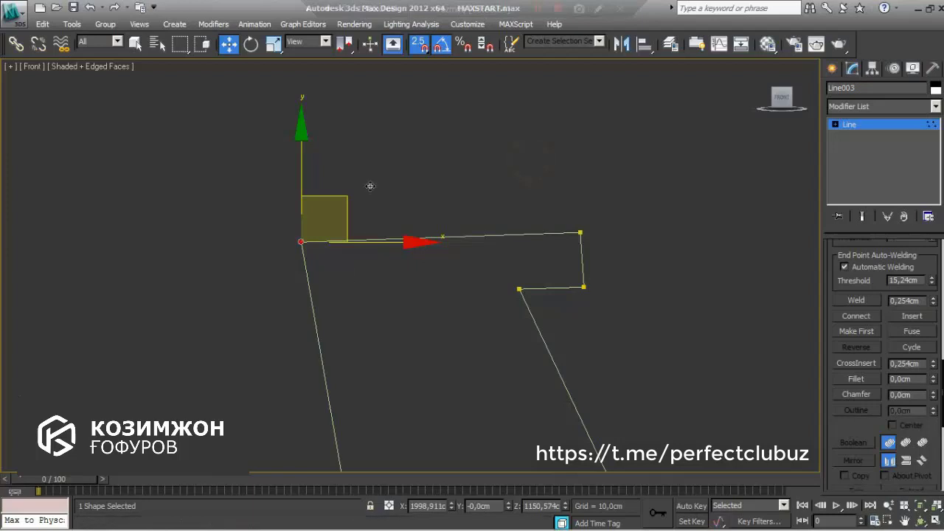
Level the top edge and snap the middle-right vertex under the top-right corner
{"action": "mouse_move", "coordinate": [343, 277]}
{"action": "middle_mouse_down"}
{"action": "mouse_move", "coordinate": [390, 179]}
{"action": "mouse_move", "coordinate": [393, 261]}
{"action": "middle_mouse_up"}
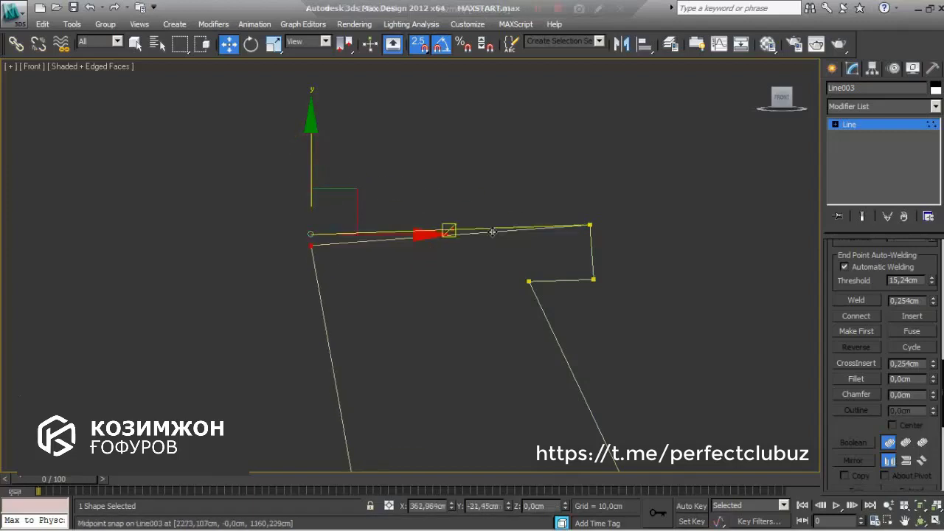
{"action": "left_click_drag", "start_coordinate": [593, 251], "coordinate": [591, 224]}
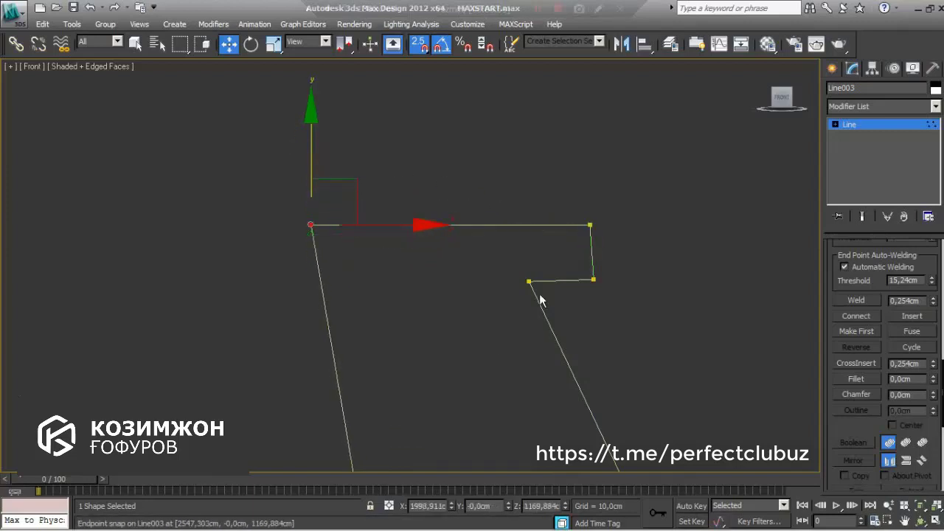
{"action": "mouse_move", "coordinate": [445, 314]}
{"action": "middle_mouse_down"}
{"action": "mouse_move", "coordinate": [343, 247]}
{"action": "mouse_move", "coordinate": [432, 207]}
{"action": "mouse_move", "coordinate": [485, 354]}
{"action": "middle_mouse_up"}
{"action": "left_click_drag", "start_coordinate": [564, 321], "coordinate": [500, 200]}
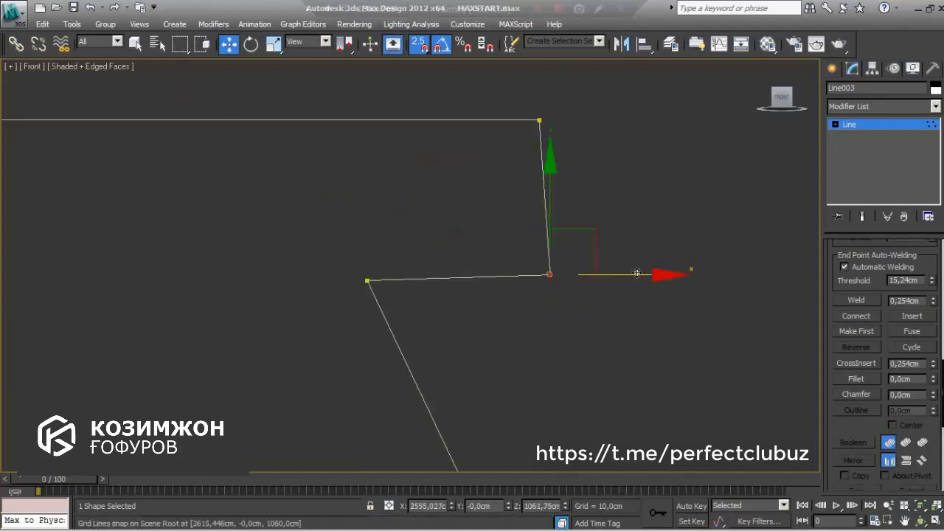
{"action": "left_click", "coordinate": [706, 216]}
{"action": "left_click_drag", "start_coordinate": [708, 205], "coordinate": [628, 156]}
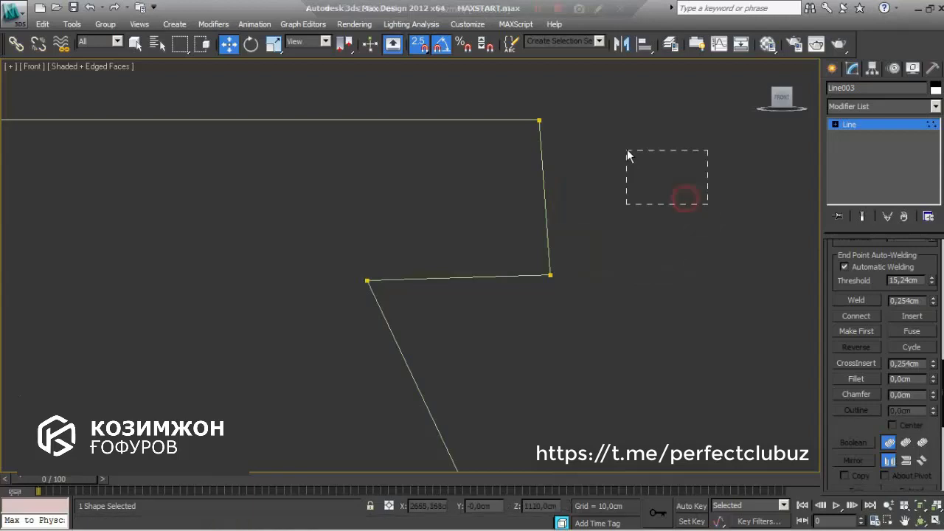
{"action": "left_click_drag", "start_coordinate": [630, 321], "coordinate": [628, 320]}
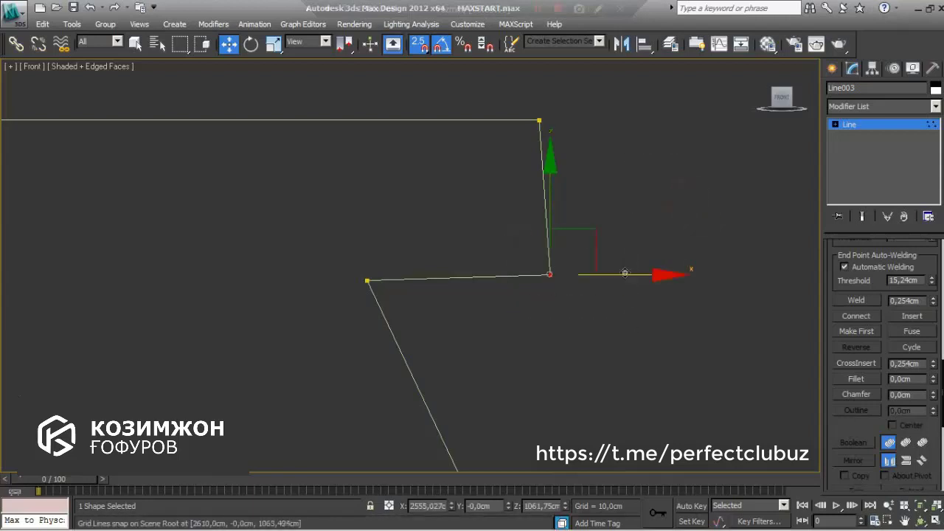
{"action": "mouse_move", "coordinate": [624, 270]}
{"action": "left_mouse_down"}
{"action": "mouse_move", "coordinate": [530, 132]}
{"action": "mouse_move", "coordinate": [538, 107]}
{"action": "left_mouse_up"}
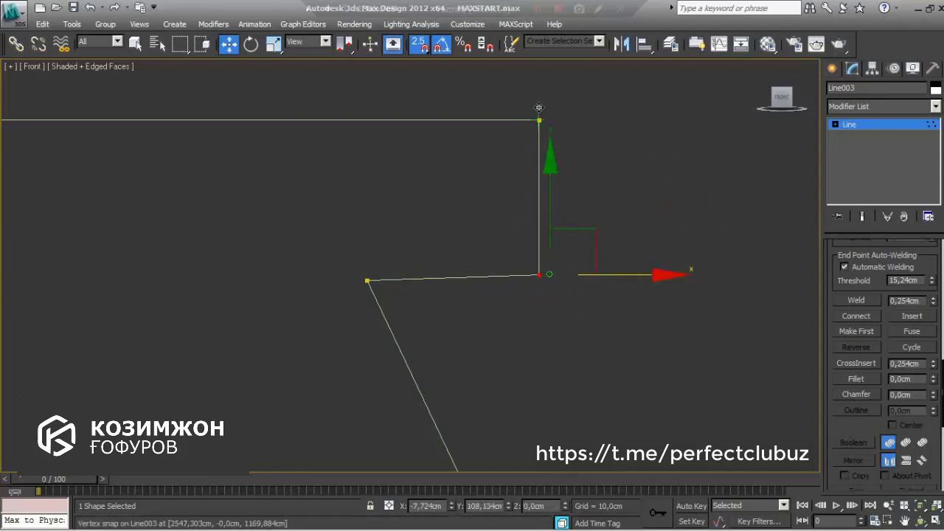
Level the bottom-right vertex with the bottom-left one so the base is horizontal
{"action": "left_click_drag", "start_coordinate": [332, 211], "coordinate": [406, 325]}
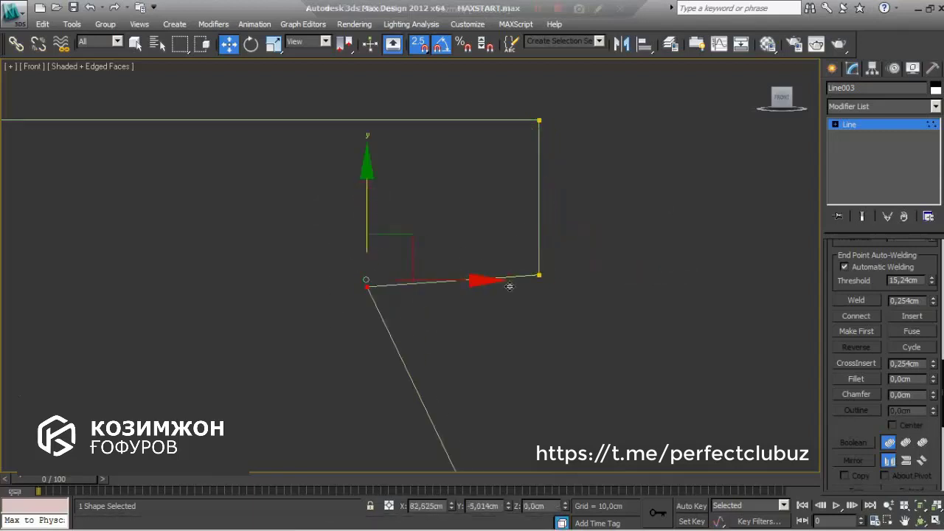
{"action": "middle_click_drag", "start_coordinate": [444, 325], "coordinate": [438, 260]}
{"action": "scroll", "coordinate": [439, 260], "scroll_direction": "down", "scroll_amount": 3}
{"action": "middle_click_drag", "start_coordinate": [472, 310], "coordinate": [512, 278]}
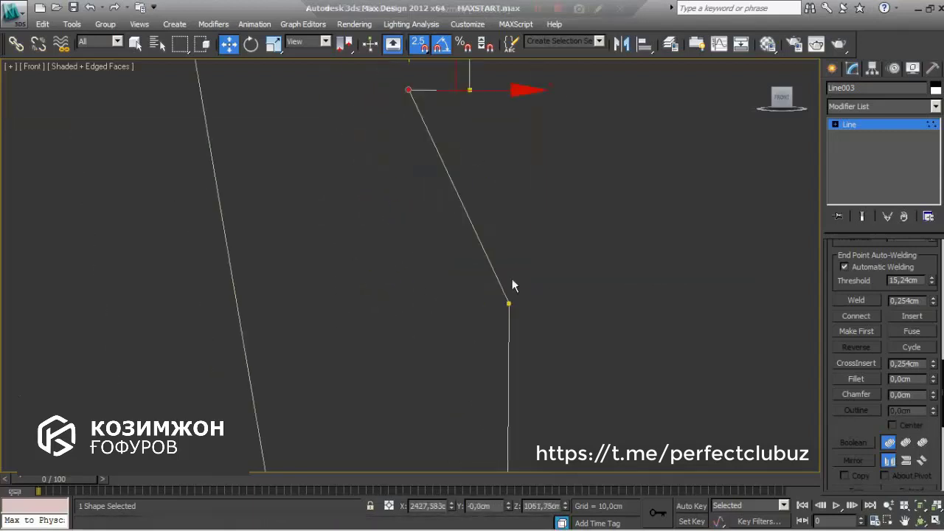
{"action": "scroll", "coordinate": [512, 279], "scroll_direction": "down", "scroll_amount": 2}
{"action": "left_click", "coordinate": [486, 344]}
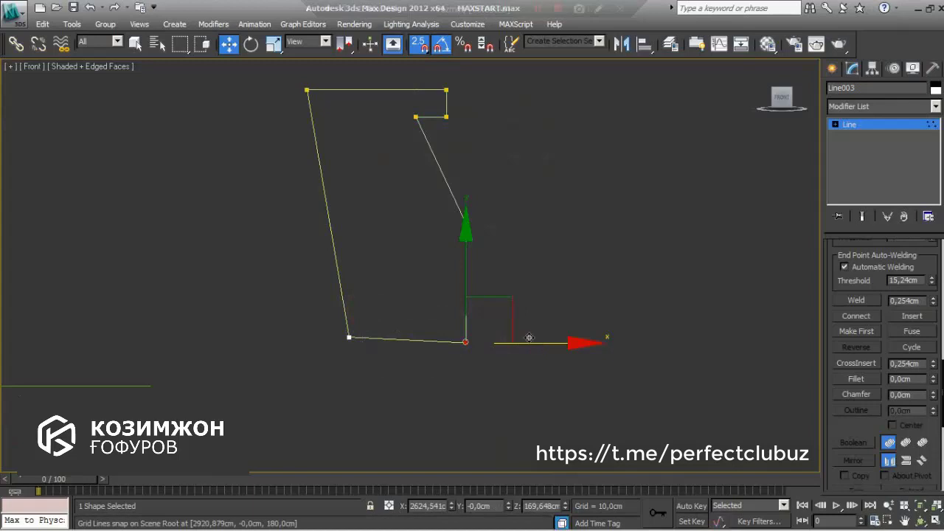
{"action": "left_click_drag", "start_coordinate": [466, 265], "coordinate": [347, 336]}
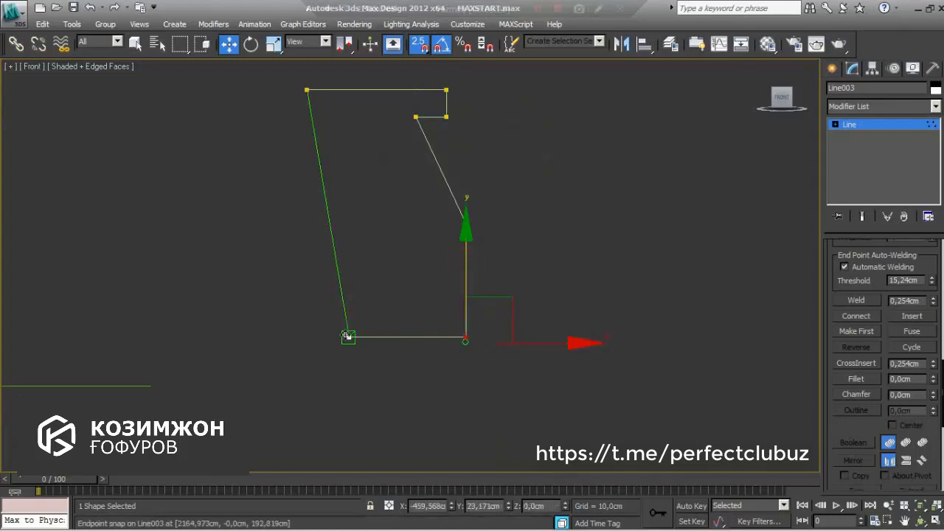
{"action": "left_click", "coordinate": [289, 284]}
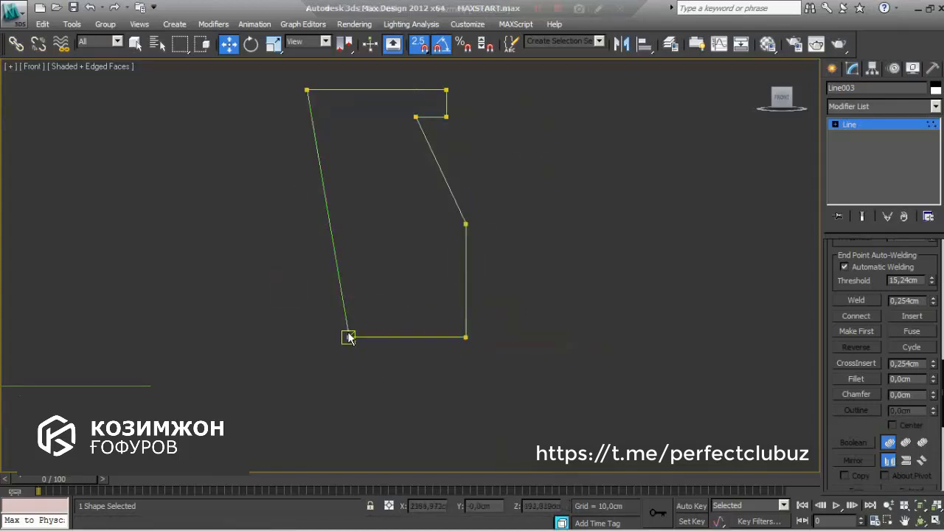
{"action": "middle_click_drag", "start_coordinate": [308, 129], "coordinate": [426, 228]}
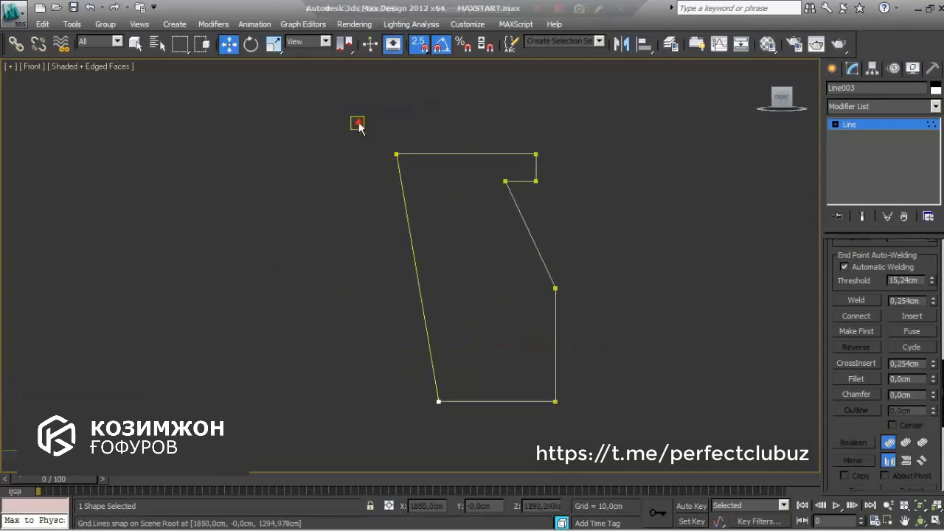
Snap the top-left vertex directly above the bottom-left vertex, undoing one extra move
{"action": "left_click_drag", "start_coordinate": [358, 122], "coordinate": [446, 213]}
{"action": "mouse_move", "coordinate": [438, 151]}
{"action": "left_mouse_down"}
{"action": "mouse_move", "coordinate": [451, 229]}
{"action": "mouse_move", "coordinate": [437, 405]}
{"action": "left_mouse_up"}
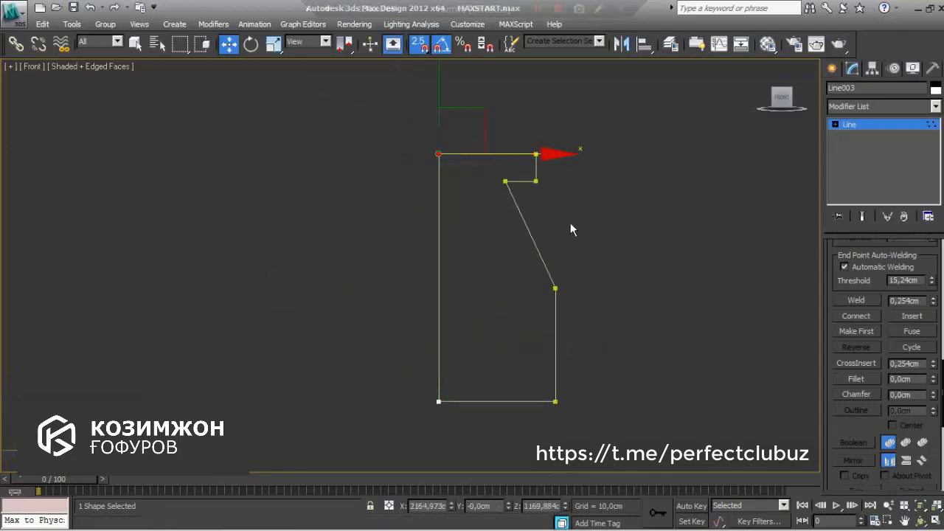
{"action": "middle_click_drag", "start_coordinate": [574, 209], "coordinate": [519, 227]}
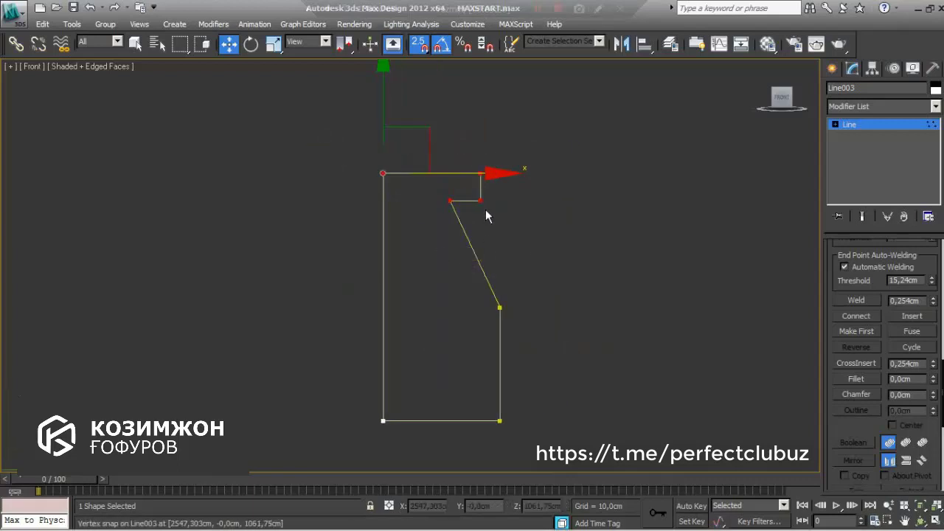
{"action": "left_click_drag", "start_coordinate": [491, 174], "coordinate": [535, 198]}
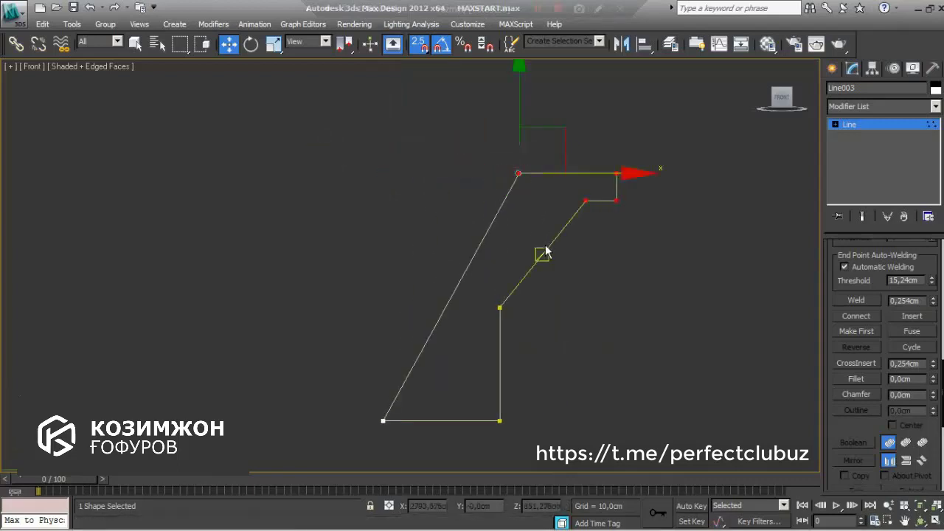
{"action": "key", "text": "ctrl+z"}
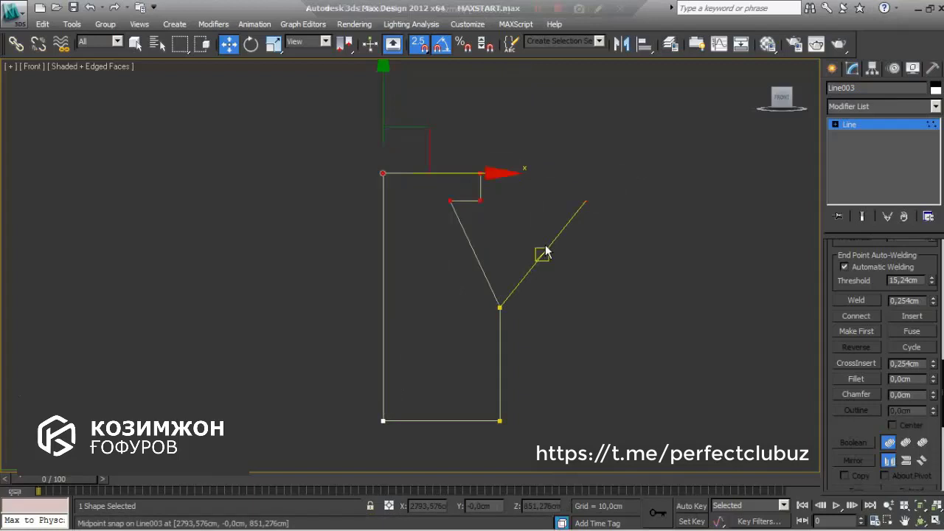
{"action": "middle_click_drag", "start_coordinate": [477, 354], "coordinate": [470, 293]}
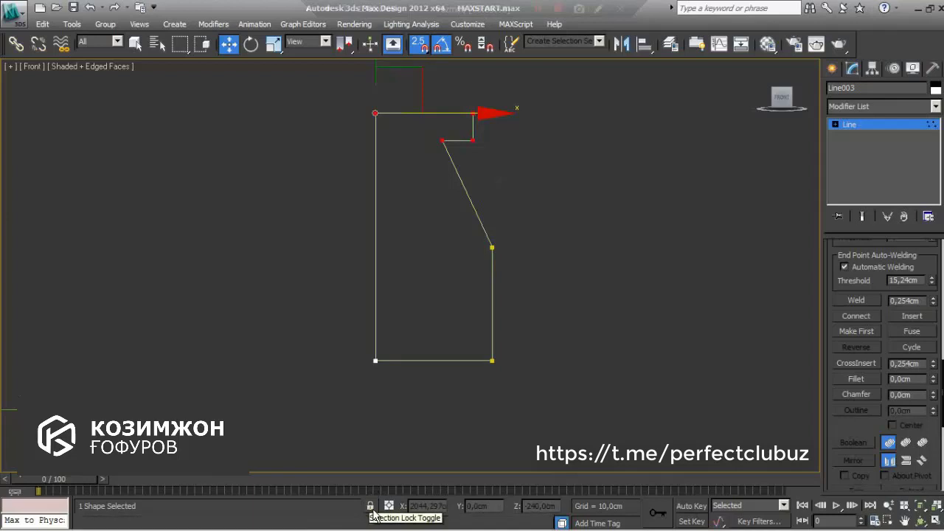
{"action": "middle_click_drag", "start_coordinate": [438, 253], "coordinate": [474, 307]}
{"action": "left_click_drag", "start_coordinate": [379, 140], "coordinate": [453, 253]}
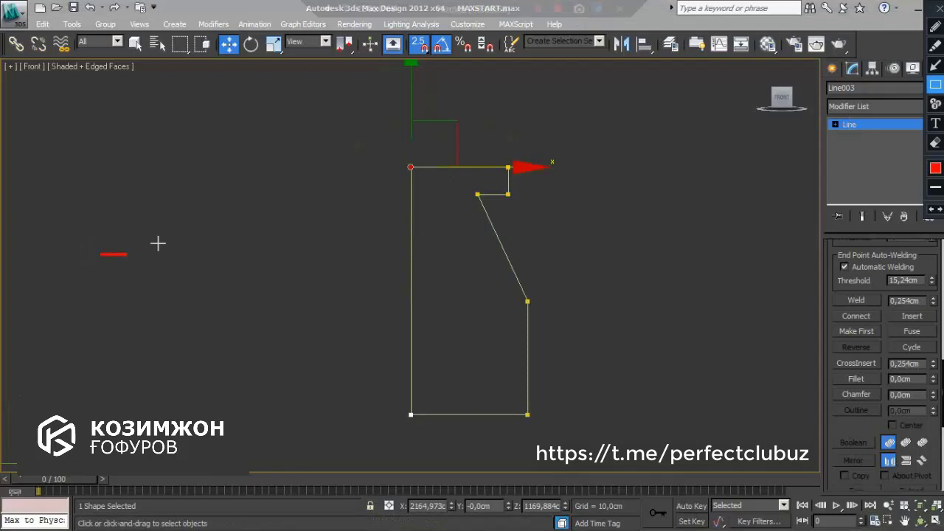
{"action": "mouse_move", "coordinate": [158, 243]}
{"action": "left_mouse_down"}
{"action": "mouse_move", "coordinate": [460, 289]}
{"action": "mouse_move", "coordinate": [521, 285]}
{"action": "left_mouse_up"}
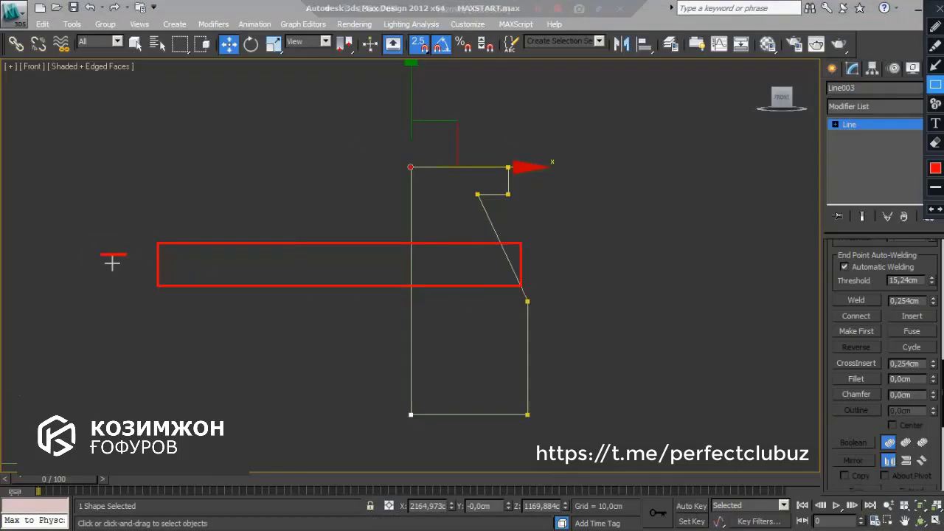
{"action": "left_click_drag", "start_coordinate": [137, 292], "coordinate": [141, 285]}
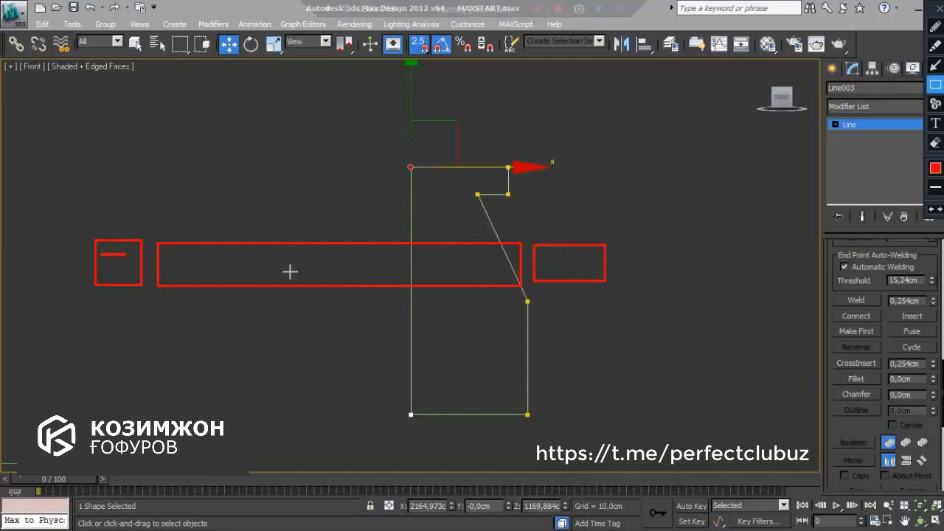
{"action": "left_click_drag", "start_coordinate": [285, 272], "coordinate": [472, 283]}
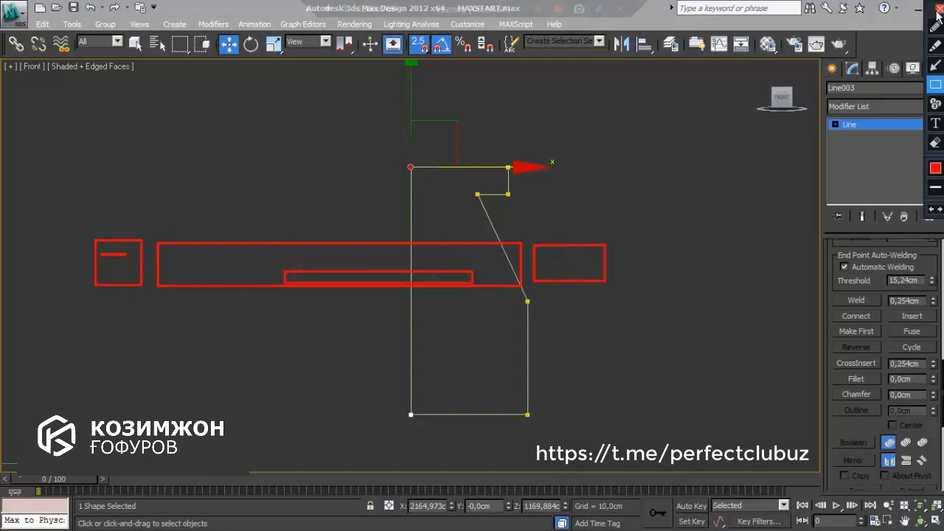
{"action": "key", "text": "Escape"}
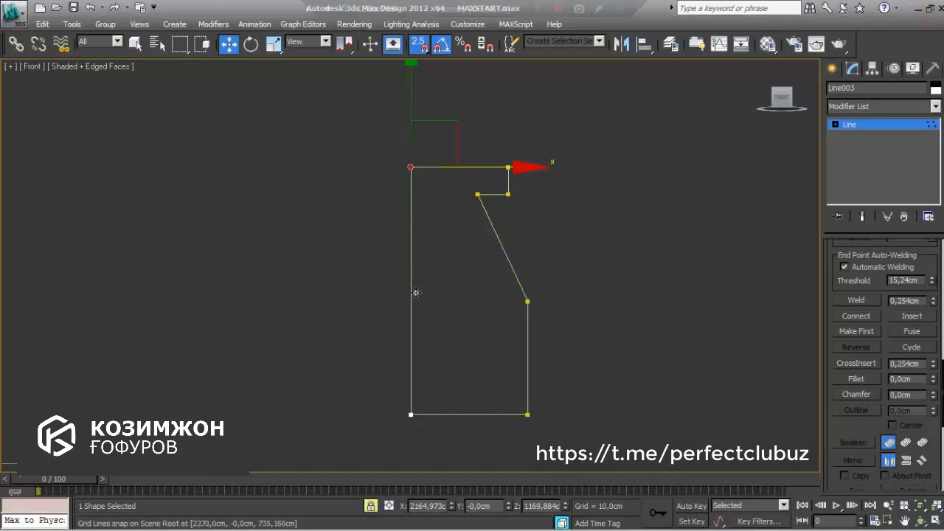
Raise the top-left vertex so the top edge slopes down to the lip, then lock the selection
{"action": "left_click_drag", "start_coordinate": [479, 171], "coordinate": [420, 384]}
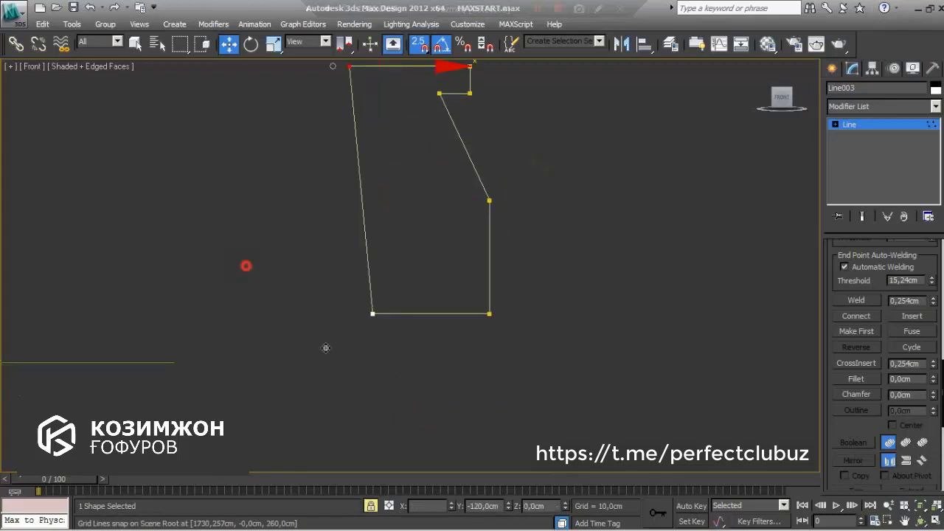
{"action": "mouse_move", "coordinate": [420, 384]}
{"action": "left_mouse_down"}
{"action": "mouse_move", "coordinate": [183, 276]}
{"action": "mouse_move", "coordinate": [544, 176]}
{"action": "left_mouse_up"}
{"action": "middle_click_drag", "start_coordinate": [543, 176], "coordinate": [561, 256]}
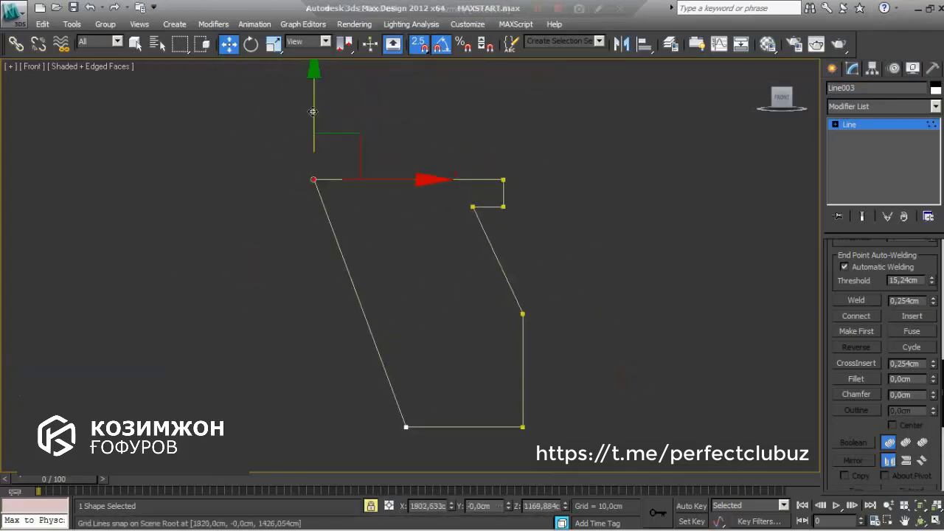
{"action": "left_click_drag", "start_coordinate": [312, 112], "coordinate": [472, 245]}
{"action": "scroll", "coordinate": [401, 206], "scroll_direction": "up", "scroll_amount": 2}
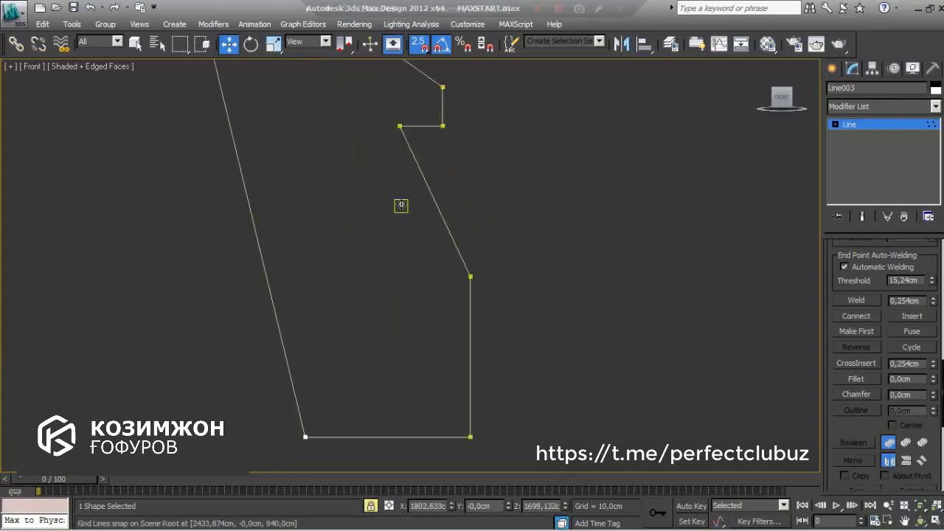
{"action": "scroll", "coordinate": [401, 205], "scroll_direction": "down", "scroll_amount": 3}
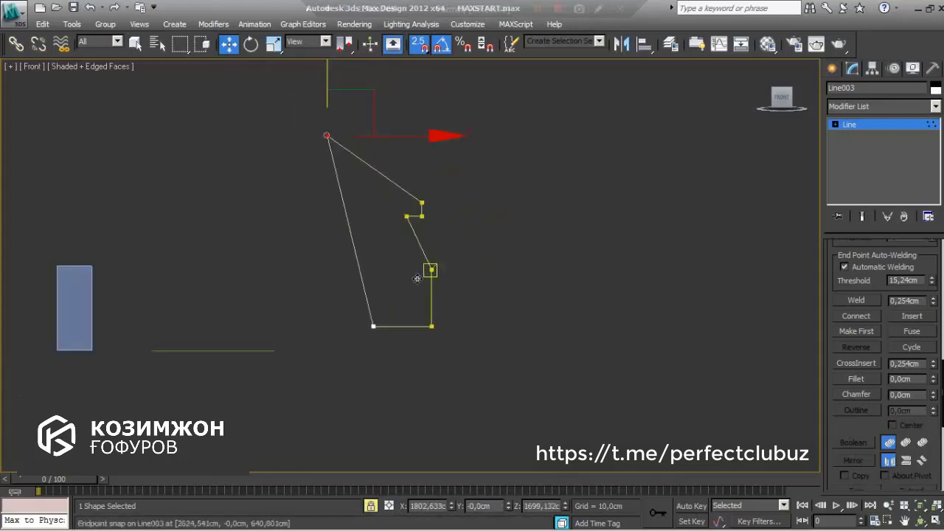
{"action": "mouse_move", "coordinate": [491, 354]}
{"action": "left_mouse_down"}
{"action": "mouse_move", "coordinate": [383, 311]}
{"action": "mouse_move", "coordinate": [376, 344]}
{"action": "left_mouse_up"}
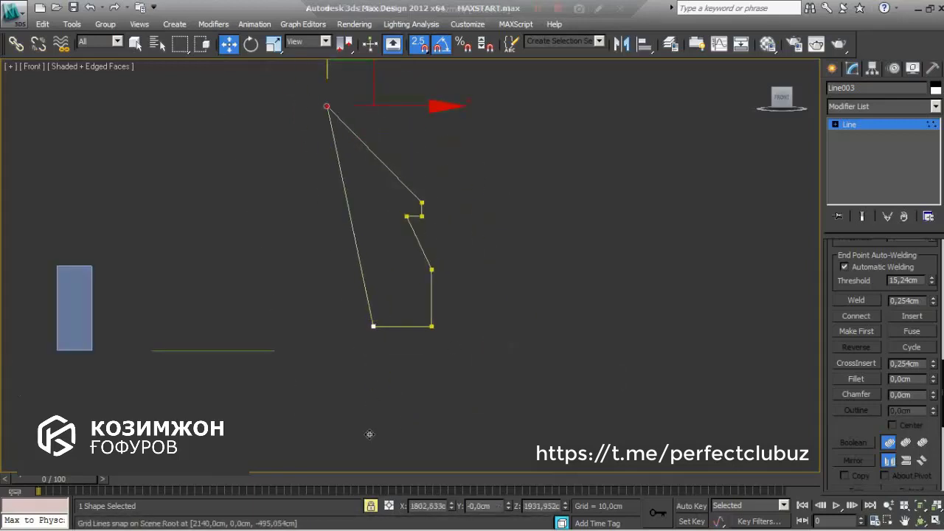
{"action": "left_click", "coordinate": [371, 506]}
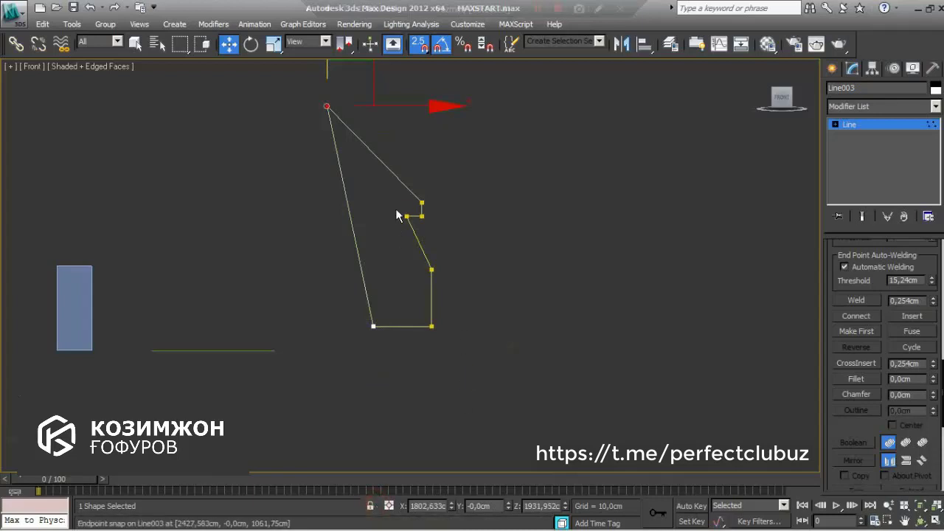
{"action": "left_click", "coordinate": [372, 325]}
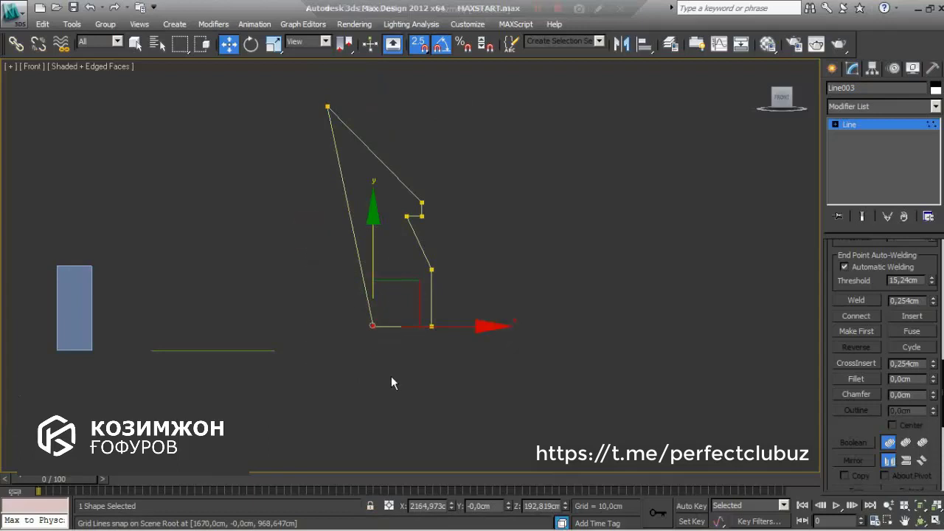
Exit vertex editing and move the box and plane away from the lines
{"action": "key", "text": "1"}
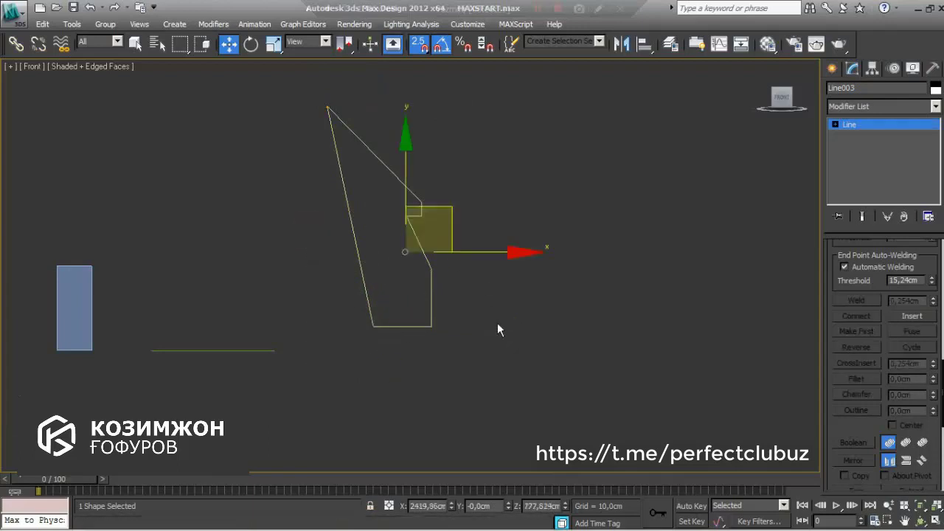
{"action": "left_click", "coordinate": [497, 330]}
{"action": "scroll", "coordinate": [317, 281], "scroll_direction": "down", "scroll_amount": 2}
{"action": "scroll", "coordinate": [376, 295], "scroll_direction": "down", "scroll_amount": 4}
{"action": "scroll", "coordinate": [263, 286], "scroll_direction": "up", "scroll_amount": 4}
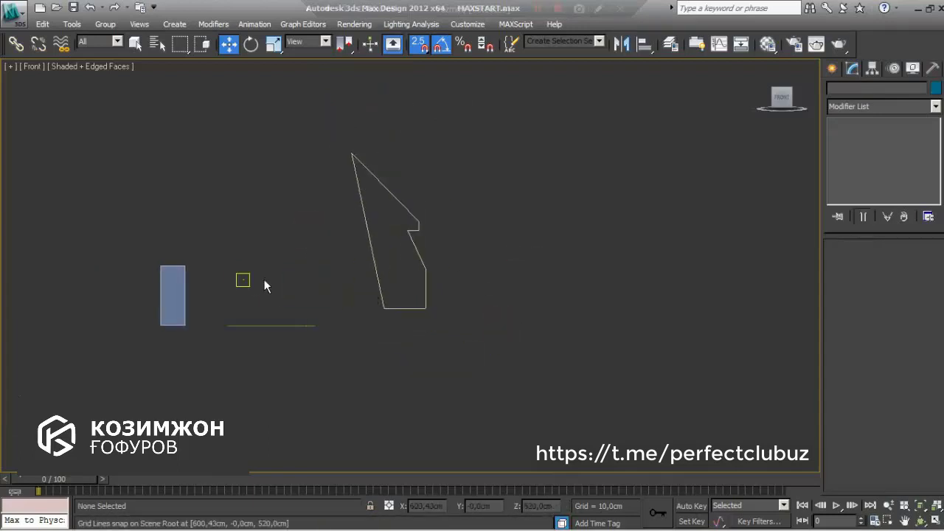
{"action": "mouse_move", "coordinate": [263, 287]}
{"action": "middle_mouse_down"}
{"action": "mouse_move", "coordinate": [350, 289]}
{"action": "mouse_move", "coordinate": [424, 347]}
{"action": "mouse_move", "coordinate": [403, 219]}
{"action": "middle_mouse_up"}
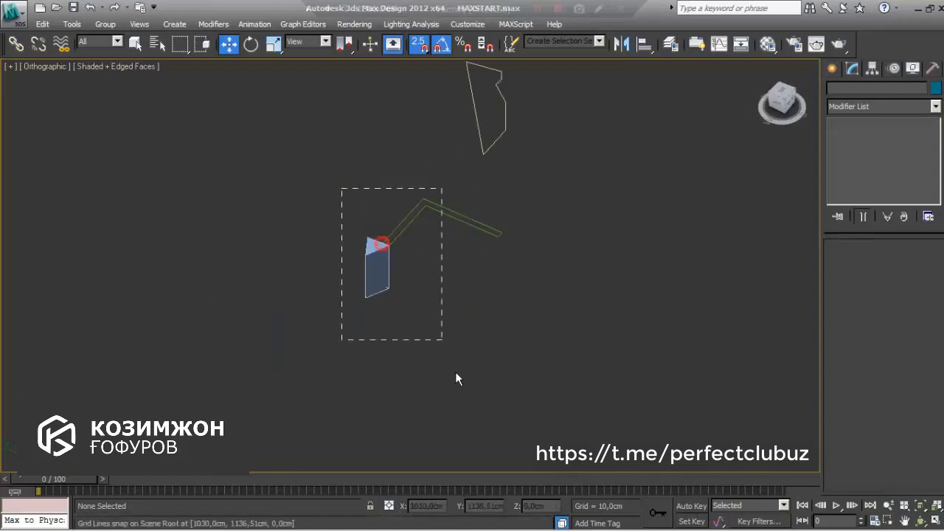
{"action": "left_click_drag", "start_coordinate": [455, 379], "coordinate": [433, 344]}
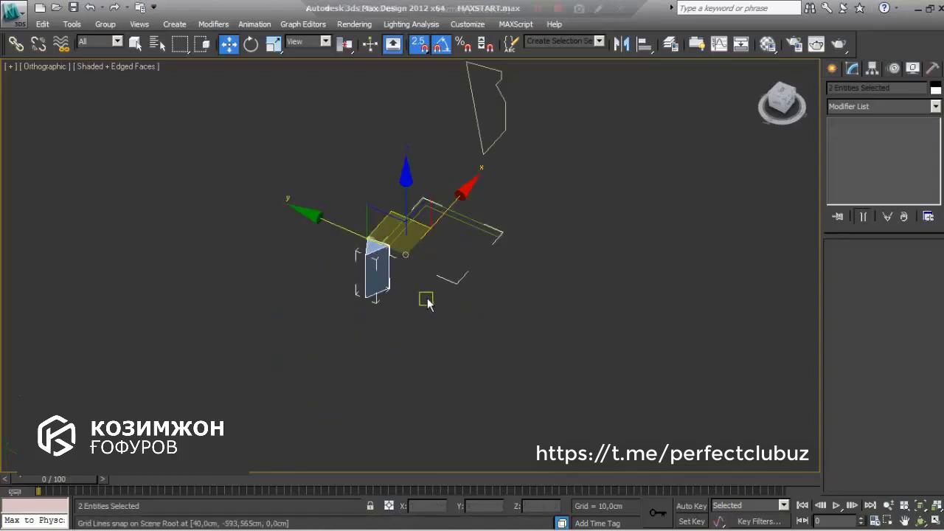
{"action": "mouse_move", "coordinate": [410, 243]}
{"action": "left_mouse_down"}
{"action": "mouse_move", "coordinate": [391, 194]}
{"action": "mouse_move", "coordinate": [321, 289]}
{"action": "left_mouse_up"}
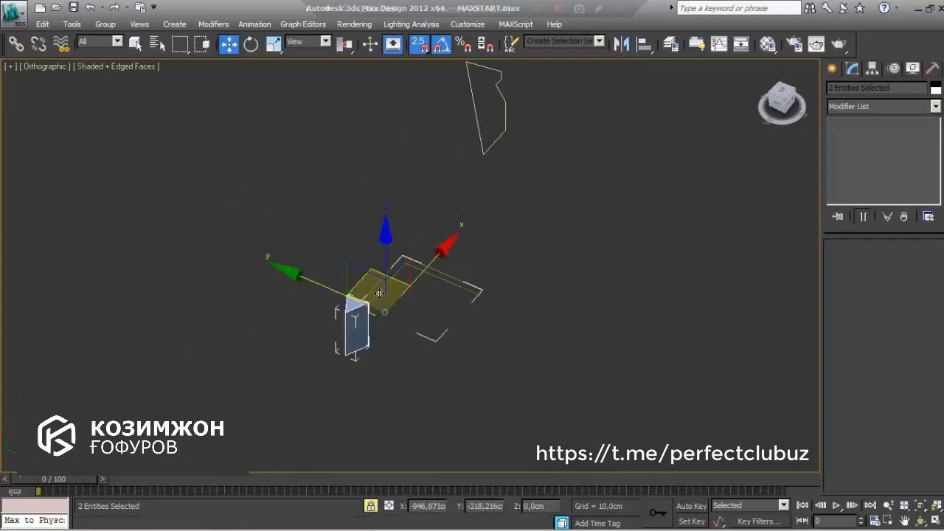
{"action": "left_click_drag", "start_coordinate": [518, 138], "coordinate": [504, 132]}
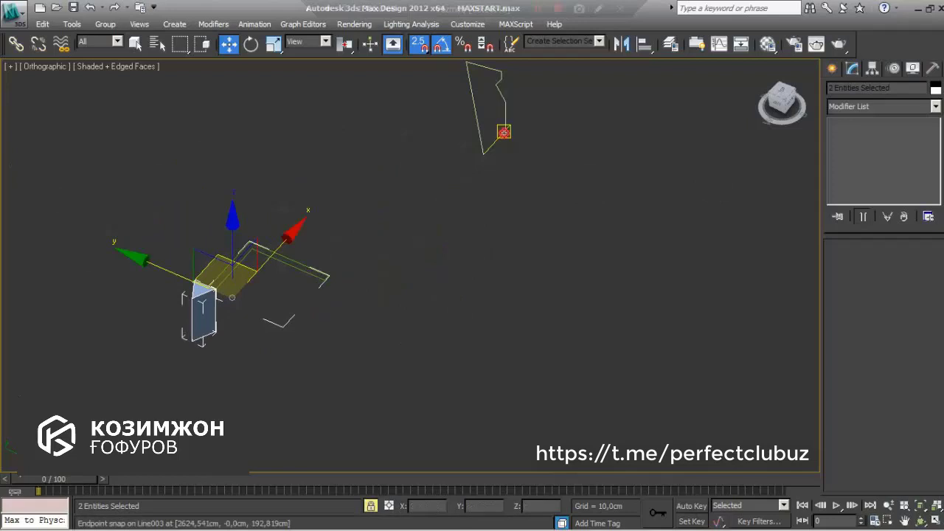
{"action": "mouse_move", "coordinate": [372, 310]}
{"action": "left_mouse_down"}
{"action": "mouse_move", "coordinate": [608, 322]}
{"action": "mouse_move", "coordinate": [501, 307]}
{"action": "mouse_move", "coordinate": [412, 233]}
{"action": "left_mouse_up"}
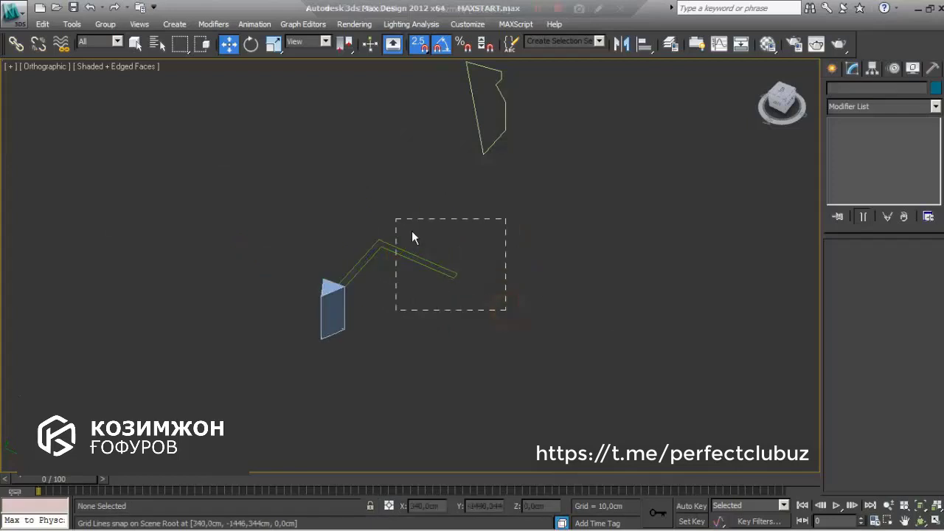
Select Line002 and bring the bottle outline into the Front view
{"action": "middle_click_drag", "start_coordinate": [514, 204], "coordinate": [515, 351]}
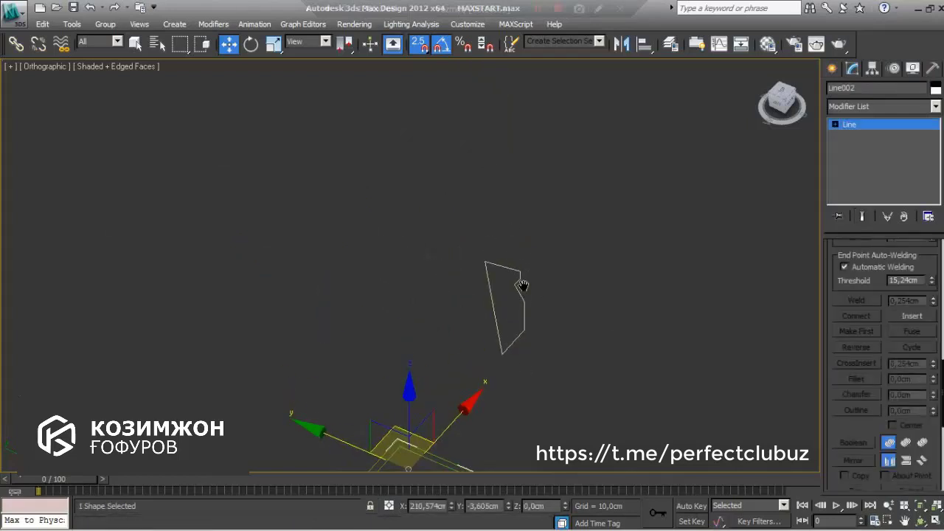
{"action": "key", "text": "f"}
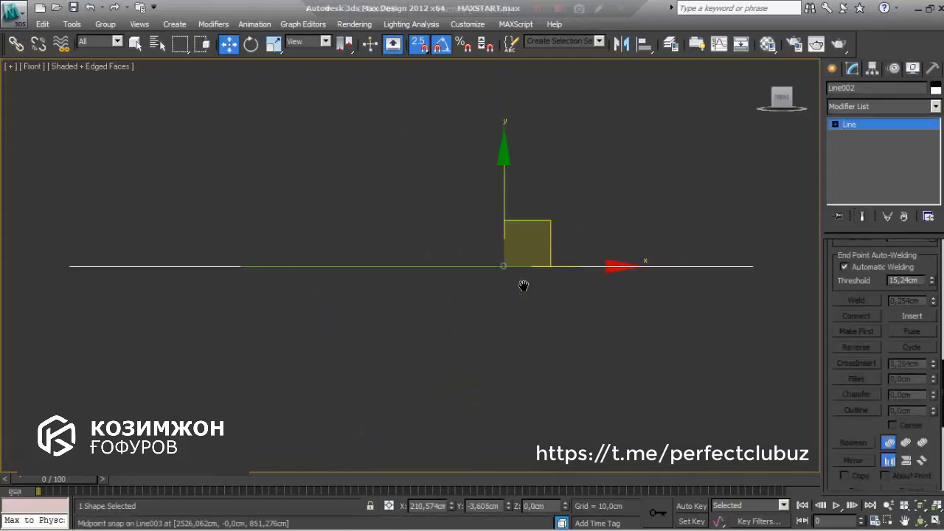
{"action": "middle_click_drag", "start_coordinate": [523, 287], "coordinate": [524, 288]}
{"action": "middle_click_drag", "start_coordinate": [640, 256], "coordinate": [583, 315]}
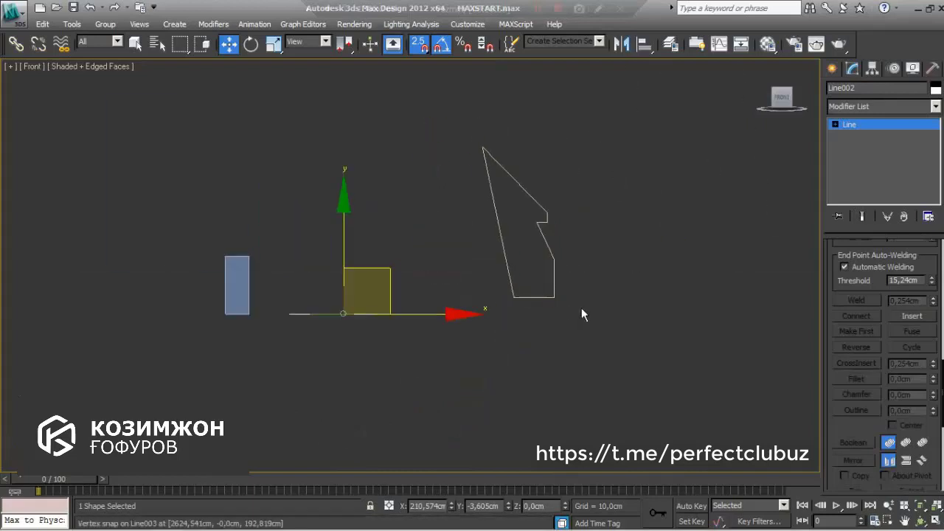
Lower and shift Line003's top-left vertex so the top edge is level
{"action": "left_click", "coordinate": [494, 213]}
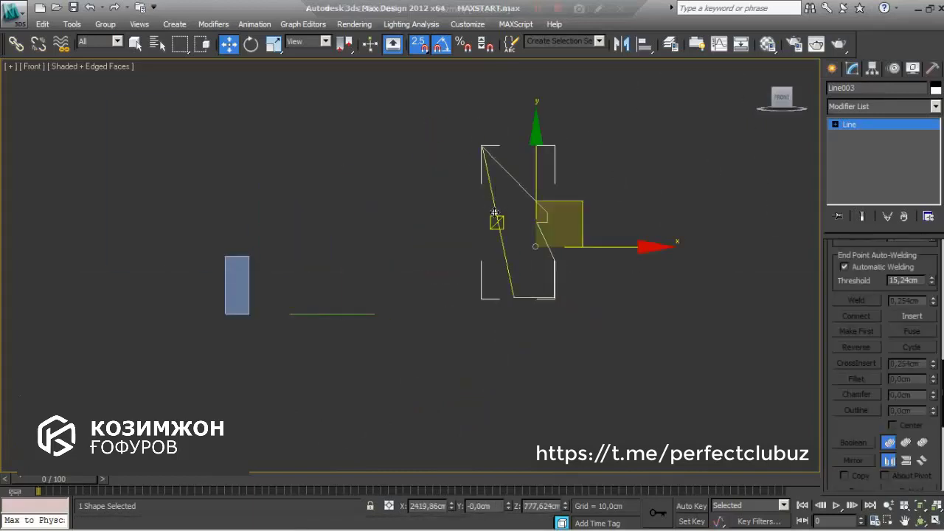
{"action": "key", "text": "1"}
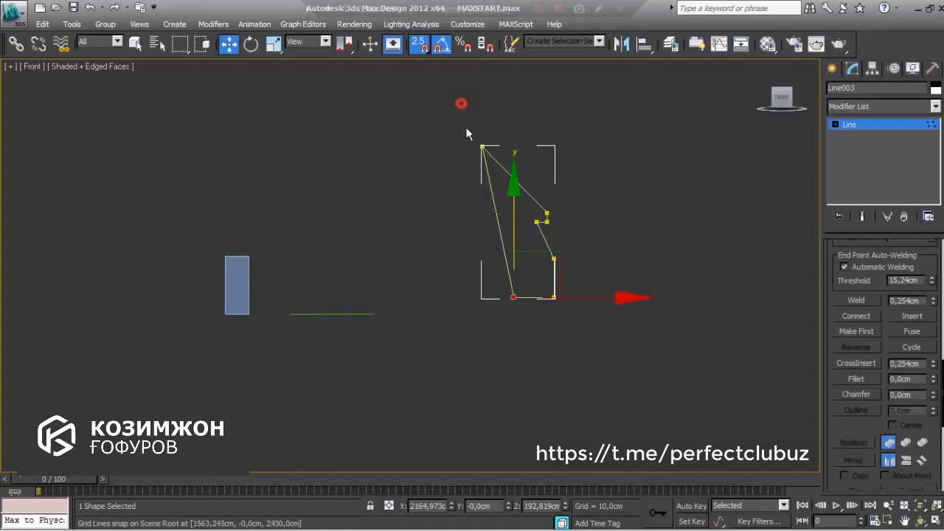
{"action": "left_click", "coordinate": [483, 149]}
{"action": "scroll", "coordinate": [421, 229], "scroll_direction": "up", "scroll_amount": 2}
{"action": "scroll", "coordinate": [389, 144], "scroll_direction": "up", "scroll_amount": 1}
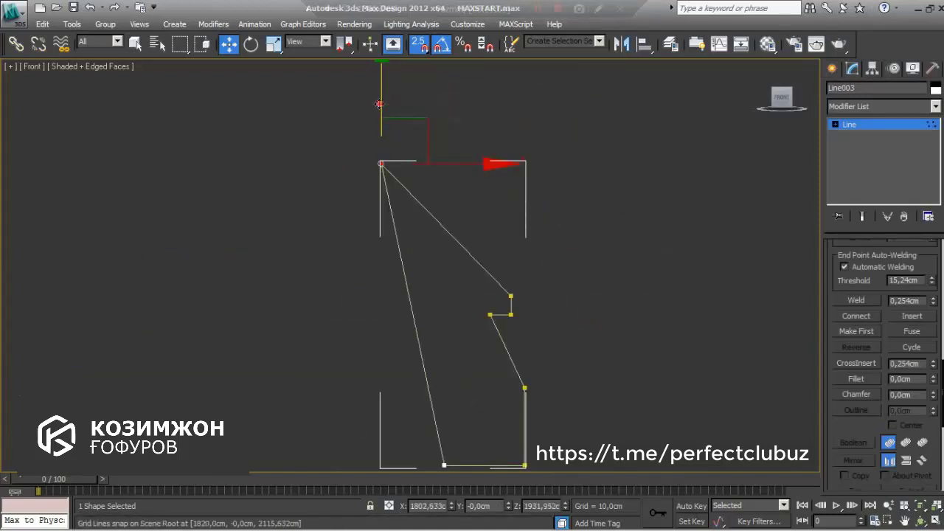
{"action": "left_click_drag", "start_coordinate": [379, 104], "coordinate": [379, 236]}
{"action": "scroll", "coordinate": [433, 259], "scroll_direction": "up", "scroll_amount": 1}
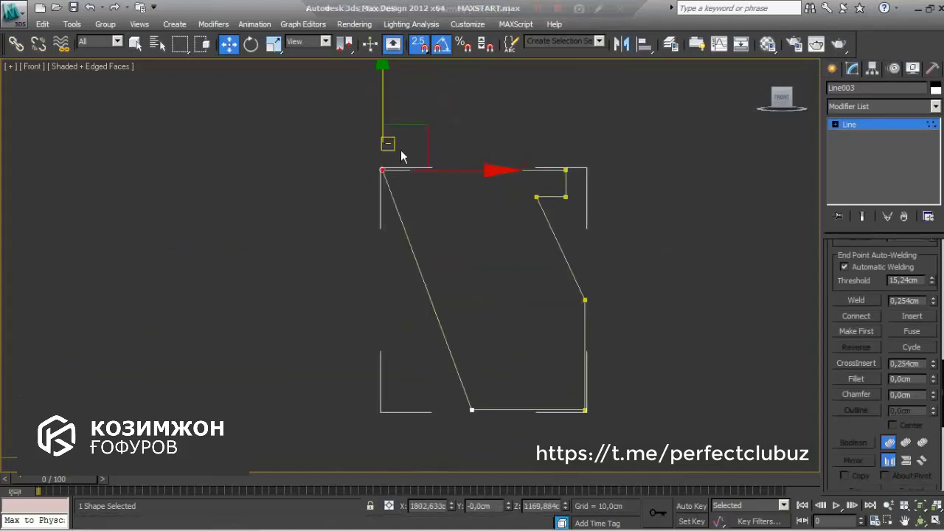
{"action": "left_click_drag", "start_coordinate": [448, 171], "coordinate": [465, 404]}
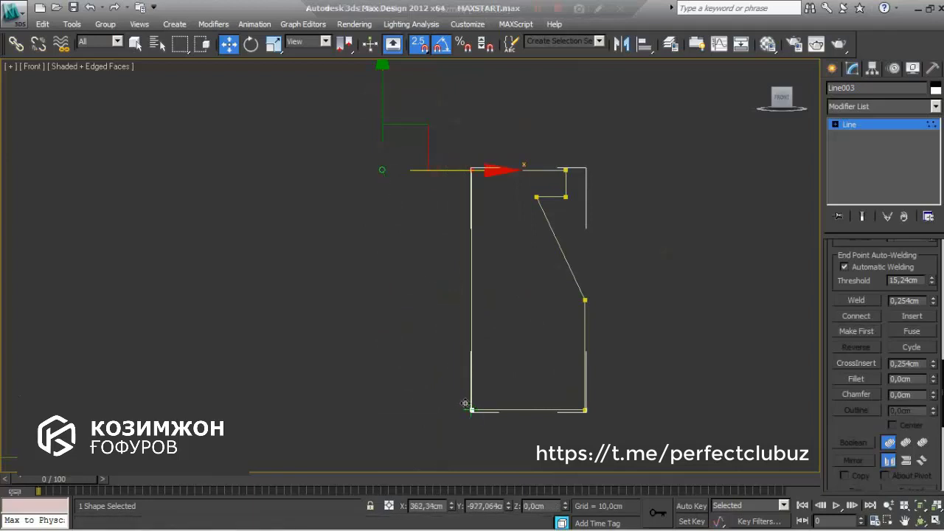
Move the left-edge vertices so the left side runs straight and vertical to the base
{"action": "left_click_drag", "start_coordinate": [431, 101], "coordinate": [497, 447]}
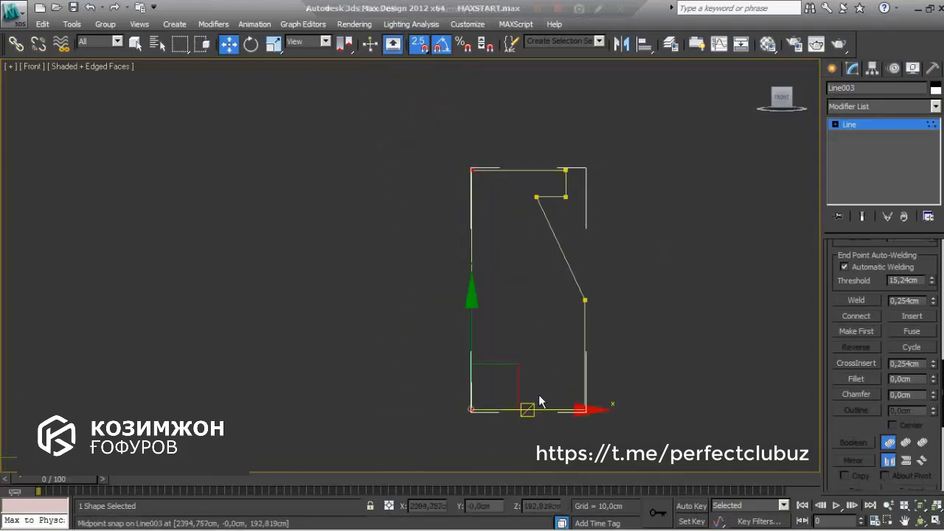
{"action": "left_click_drag", "start_coordinate": [539, 398], "coordinate": [529, 408]}
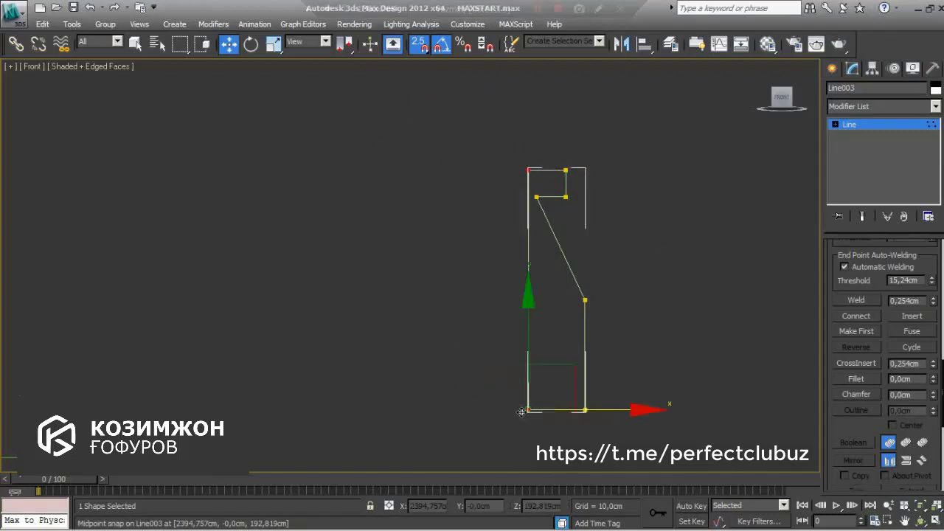
{"action": "left_click_drag", "start_coordinate": [638, 419], "coordinate": [522, 398]}
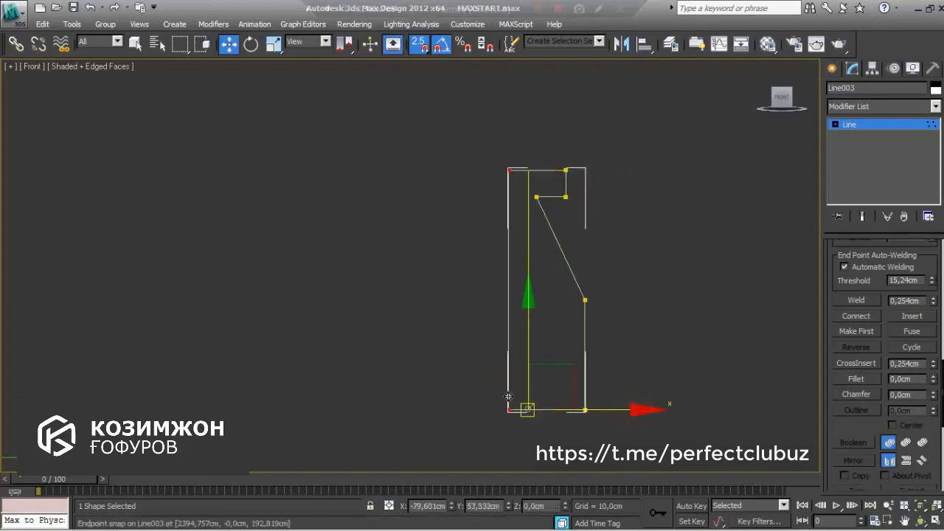
{"action": "scroll", "coordinate": [430, 268], "scroll_direction": "up", "scroll_amount": 3}
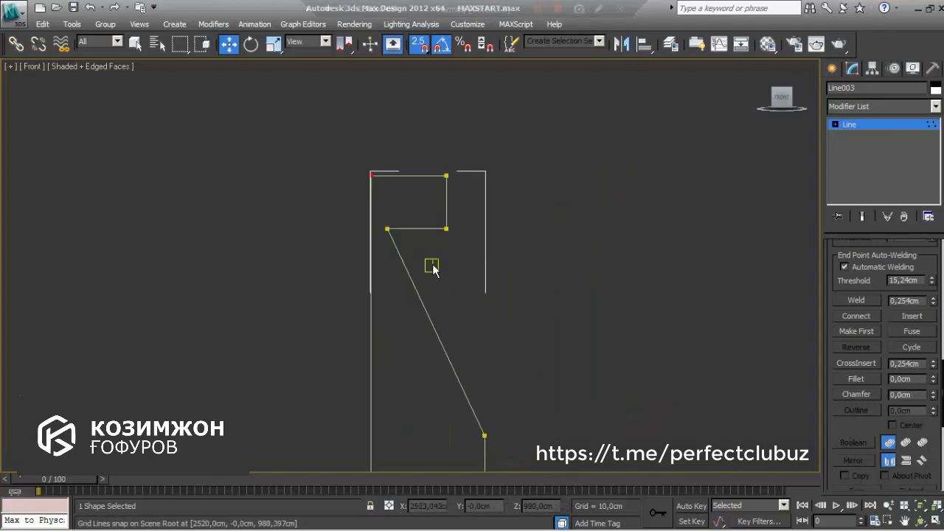
{"action": "scroll", "coordinate": [420, 266], "scroll_direction": "down", "scroll_amount": 4}
{"action": "scroll", "coordinate": [468, 229], "scroll_direction": "up", "scroll_amount": 1}
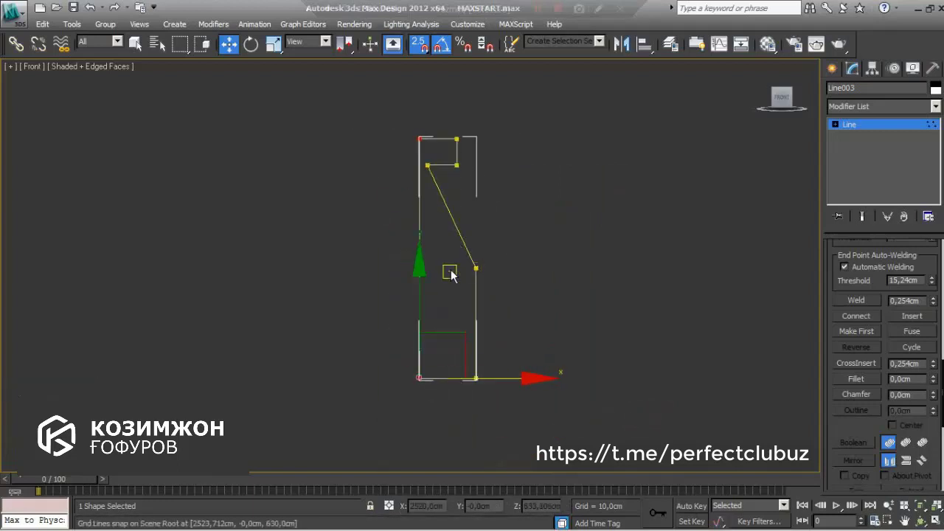
{"action": "scroll", "coordinate": [468, 230], "scroll_direction": "up", "scroll_amount": 2}
{"action": "scroll", "coordinate": [448, 278], "scroll_direction": "down", "scroll_amount": 1}
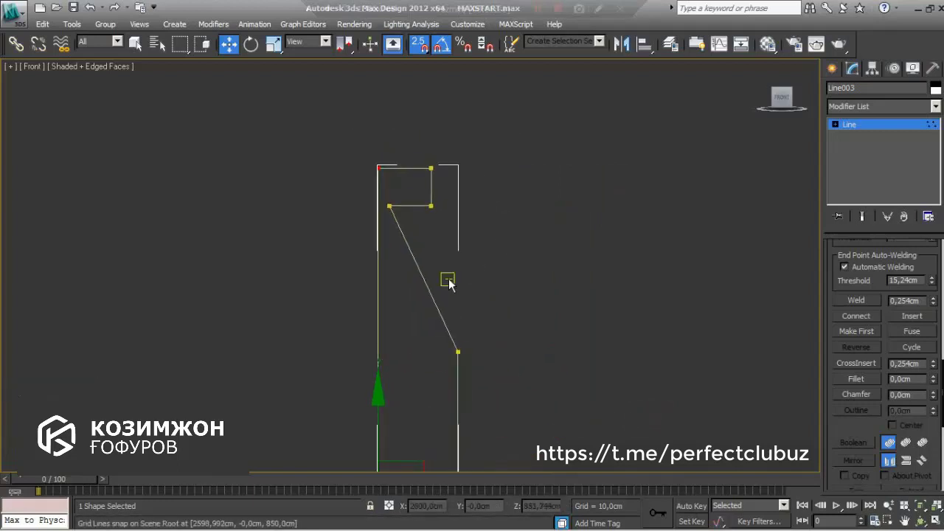
{"action": "scroll", "coordinate": [404, 209], "scroll_direction": "up", "scroll_amount": 2}
{"action": "scroll", "coordinate": [403, 209], "scroll_direction": "up", "scroll_amount": 2}
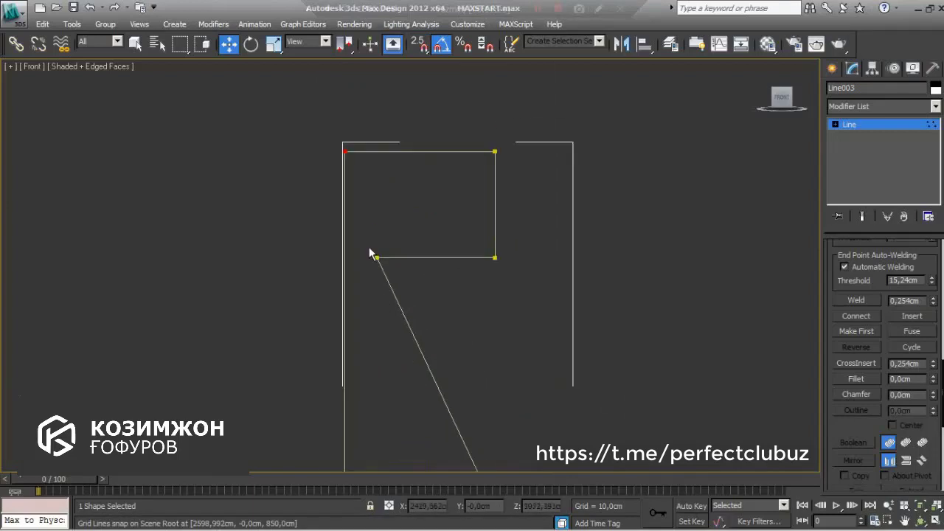
{"action": "left_click_drag", "start_coordinate": [368, 246], "coordinate": [426, 313]}
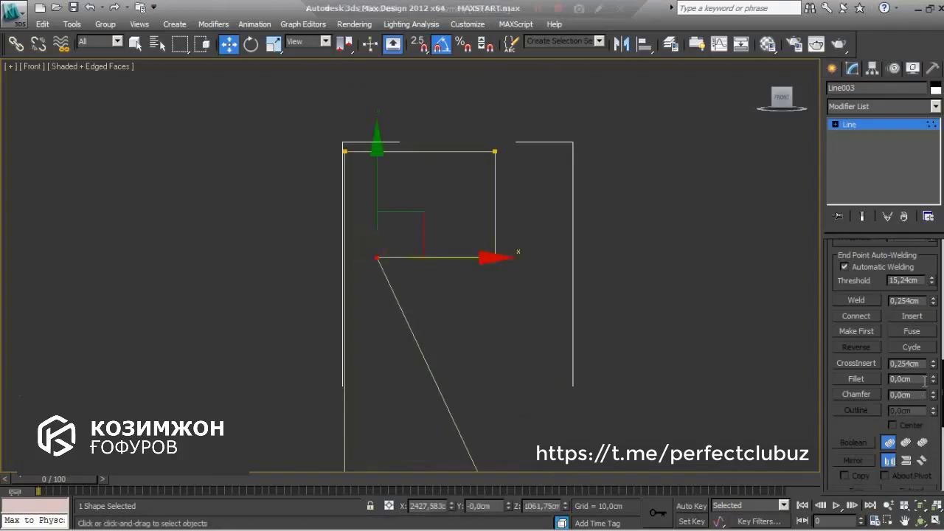
Fillet the neck corner 104.14 cm, top-right corner 63.5 cm and mid-slant vertex 147.32 cm
{"action": "left_click_drag", "start_coordinate": [933, 384], "coordinate": [929, 349]}
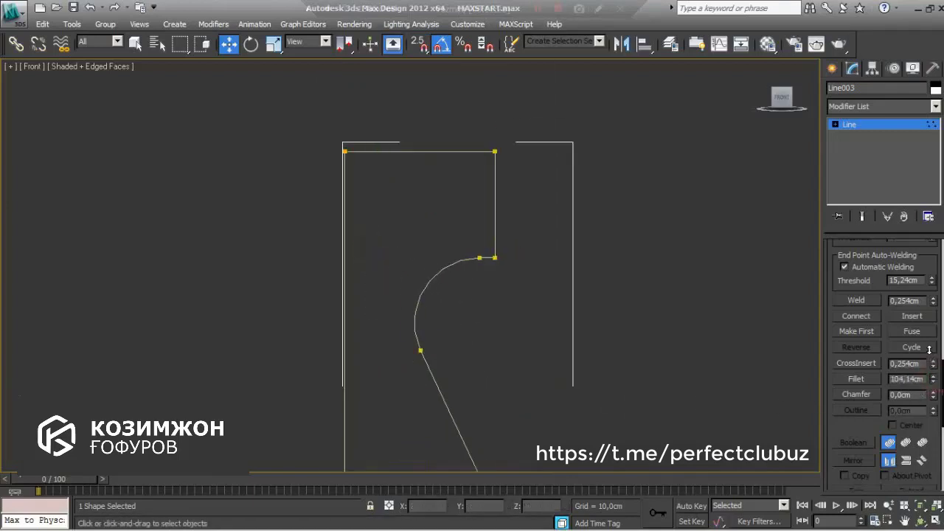
{"action": "left_click_drag", "start_coordinate": [465, 140], "coordinate": [516, 168]}
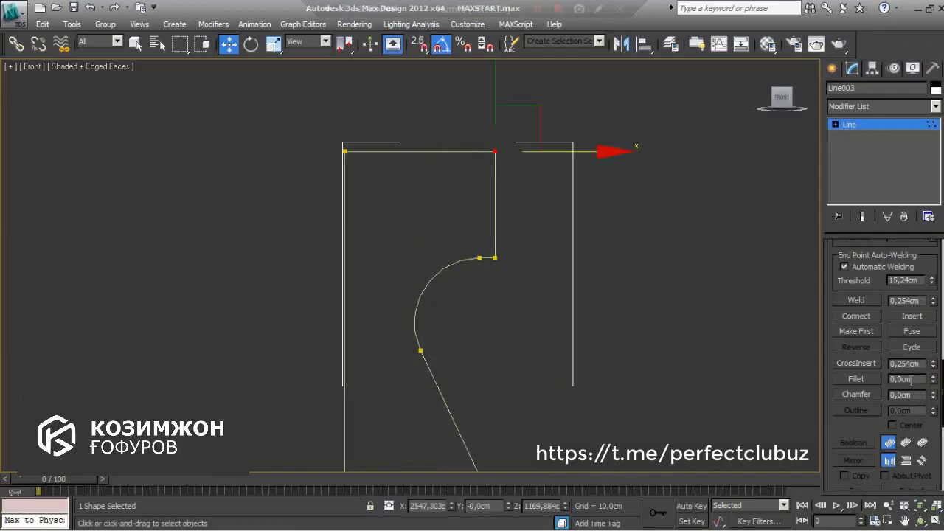
{"action": "left_click_drag", "start_coordinate": [934, 380], "coordinate": [934, 358]}
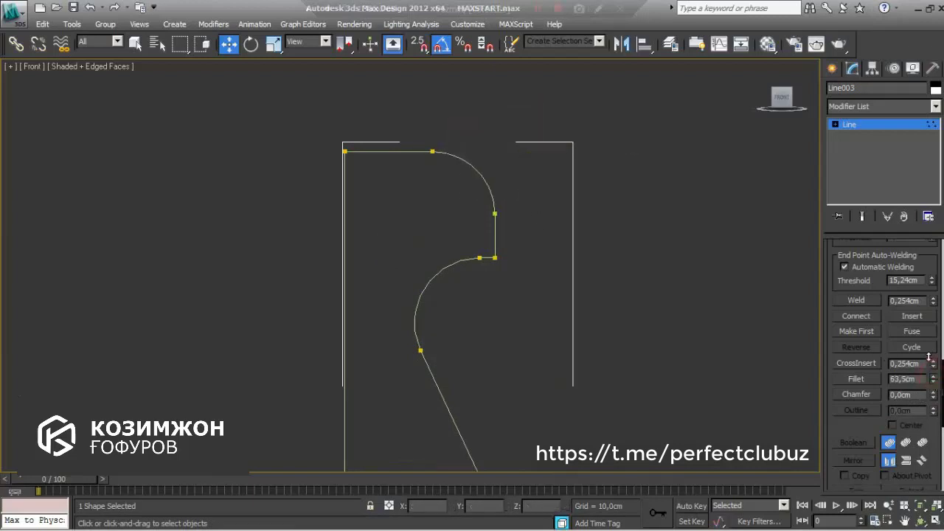
{"action": "scroll", "coordinate": [473, 407], "scroll_direction": "down", "scroll_amount": 3}
{"action": "scroll", "coordinate": [423, 297], "scroll_direction": "up", "scroll_amount": 1}
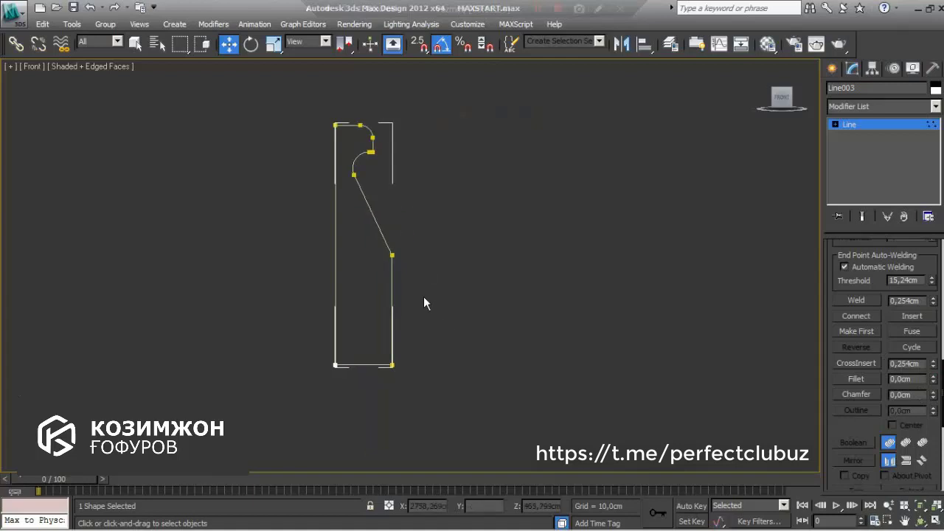
{"action": "scroll", "coordinate": [357, 219], "scroll_direction": "up", "scroll_amount": 1}
{"action": "left_click_drag", "start_coordinate": [358, 221], "coordinate": [417, 278]}
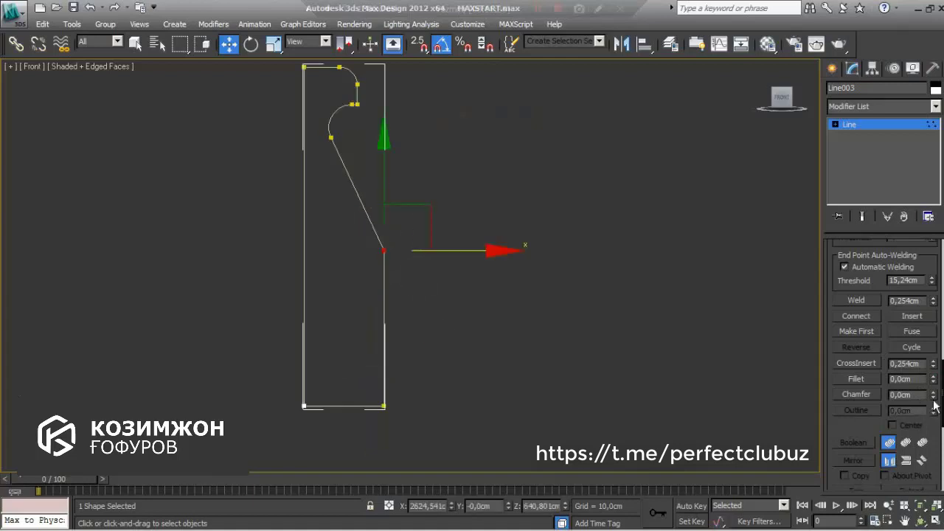
{"action": "left_click_drag", "start_coordinate": [936, 380], "coordinate": [933, 335]}
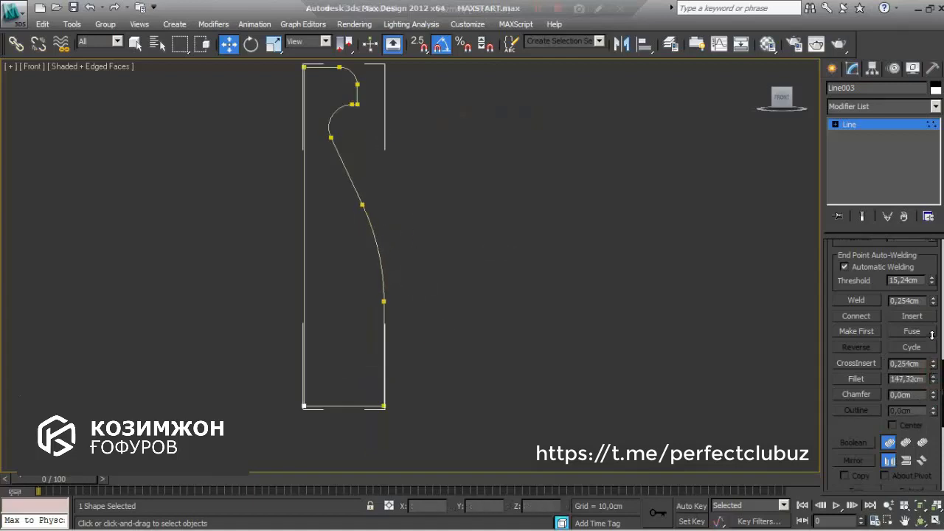
{"action": "scroll", "coordinate": [508, 440], "scroll_direction": "up", "scroll_amount": 1}
{"action": "scroll", "coordinate": [479, 413], "scroll_direction": "up", "scroll_amount": 1}
{"action": "scroll", "coordinate": [448, 379], "scroll_direction": "up", "scroll_amount": 1}
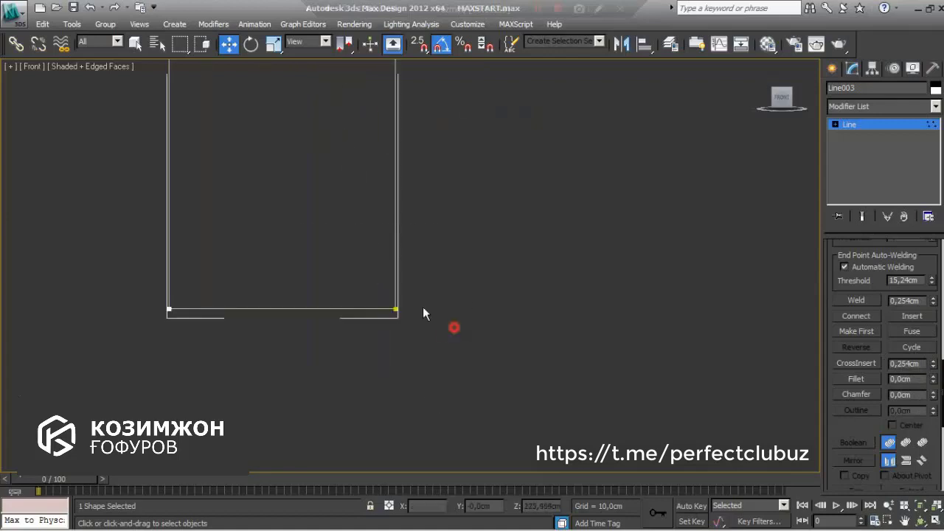
{"action": "left_click_drag", "start_coordinate": [453, 327], "coordinate": [339, 301]}
Make the base vertex a Bezier Corner, move it up-left and bend its tangent handle
{"action": "mouse_move", "coordinate": [390, 270]}
{"action": "middle_mouse_down"}
{"action": "mouse_move", "coordinate": [349, 344]}
{"action": "mouse_move", "coordinate": [441, 292]}
{"action": "mouse_move", "coordinate": [418, 362]}
{"action": "mouse_move", "coordinate": [382, 381]}
{"action": "mouse_move", "coordinate": [380, 355]}
{"action": "middle_mouse_up"}
{"action": "right_click", "coordinate": [349, 344]}
{"action": "left_click", "coordinate": [329, 236]}
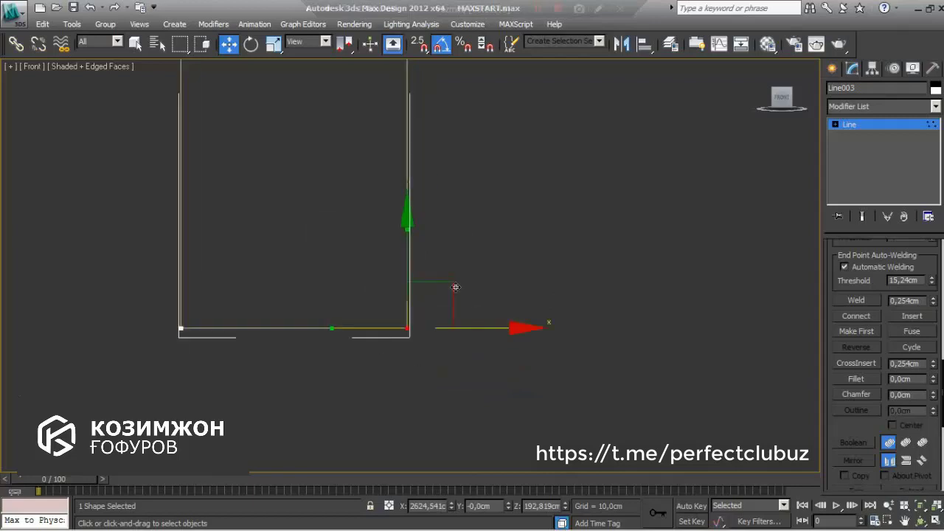
{"action": "left_click_drag", "start_coordinate": [429, 300], "coordinate": [387, 257]}
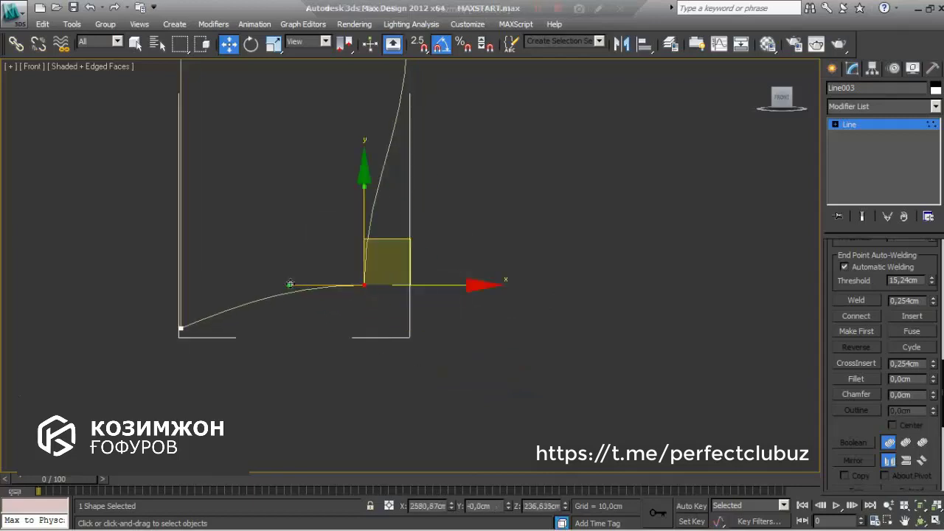
{"action": "left_click_drag", "start_coordinate": [290, 284], "coordinate": [352, 332]}
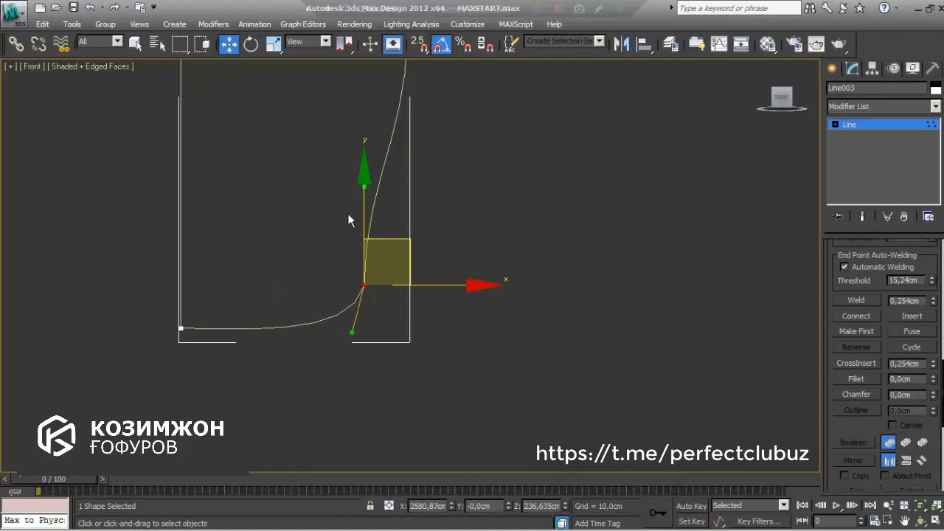
{"action": "middle_click_drag", "start_coordinate": [349, 219], "coordinate": [363, 300]}
Pull the tangent handle down and nudge the vertex up-right into a smooth rounded base
{"action": "scroll", "coordinate": [370, 305], "scroll_direction": "up", "scroll_amount": 2}
{"action": "scroll", "coordinate": [363, 293], "scroll_direction": "up", "scroll_amount": 4}
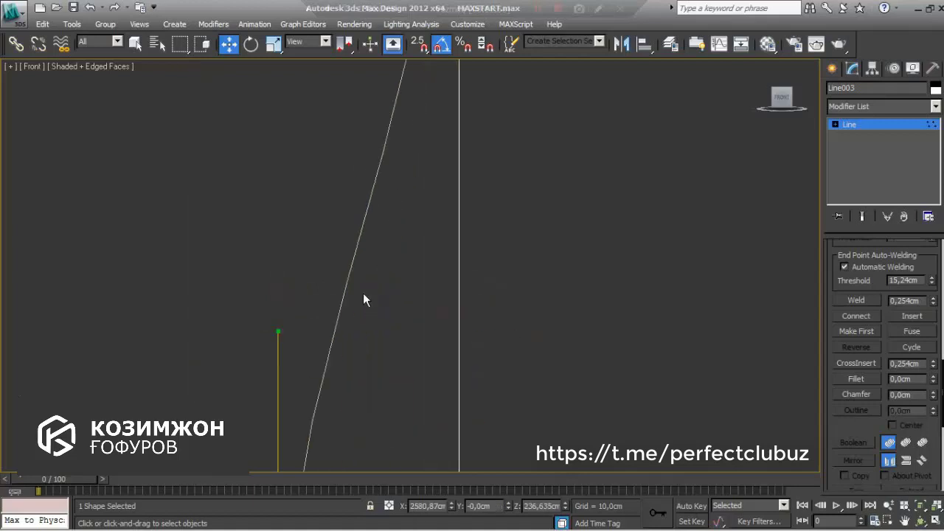
{"action": "scroll", "coordinate": [352, 267], "scroll_direction": "down", "scroll_amount": 2}
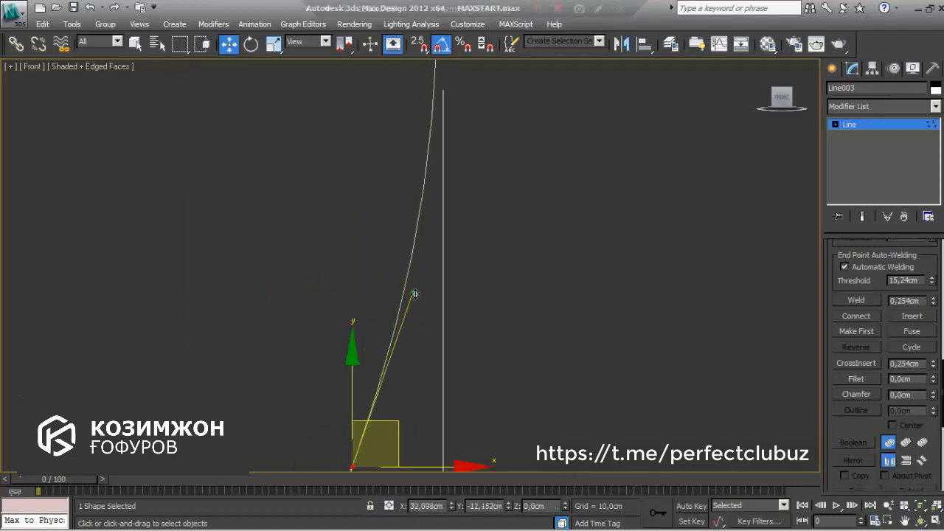
{"action": "middle_click_drag", "start_coordinate": [386, 395], "coordinate": [416, 294]}
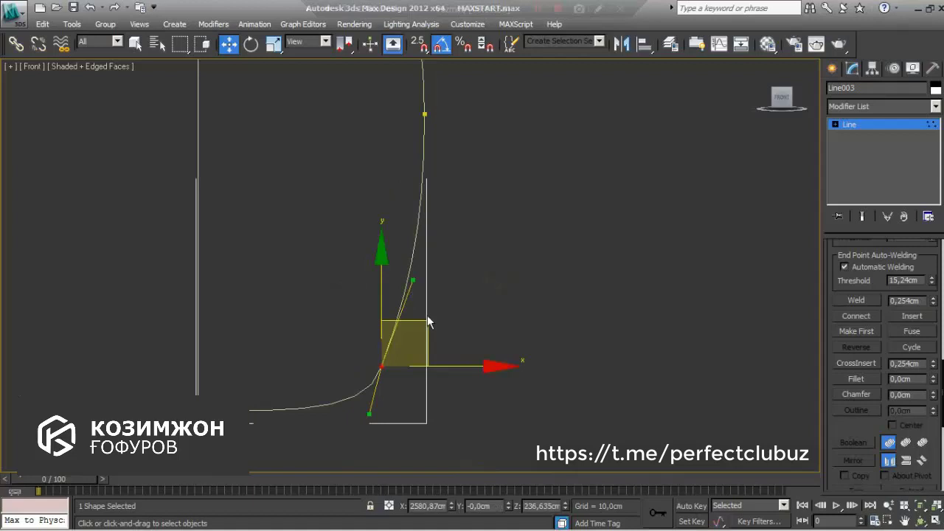
{"action": "scroll", "coordinate": [386, 366], "scroll_direction": "up", "scroll_amount": 4}
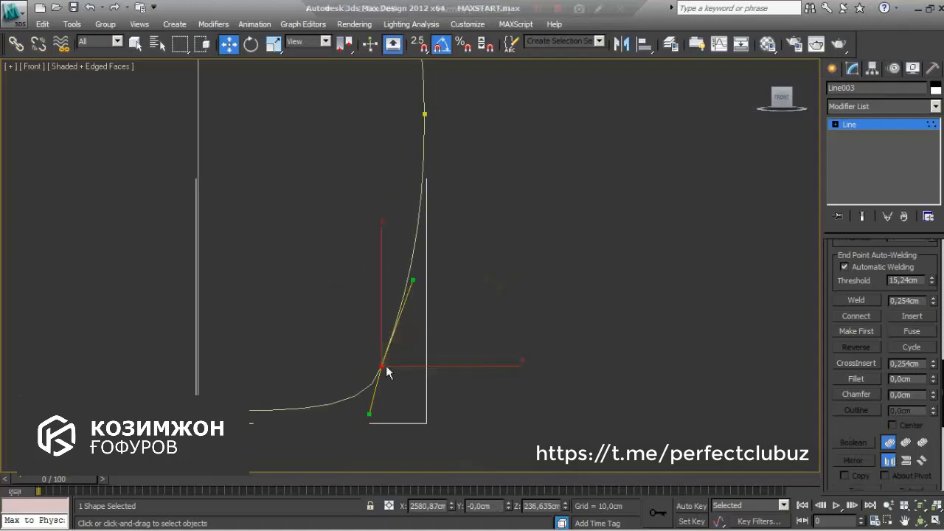
{"action": "scroll", "coordinate": [404, 301], "scroll_direction": "down", "scroll_amount": 5}
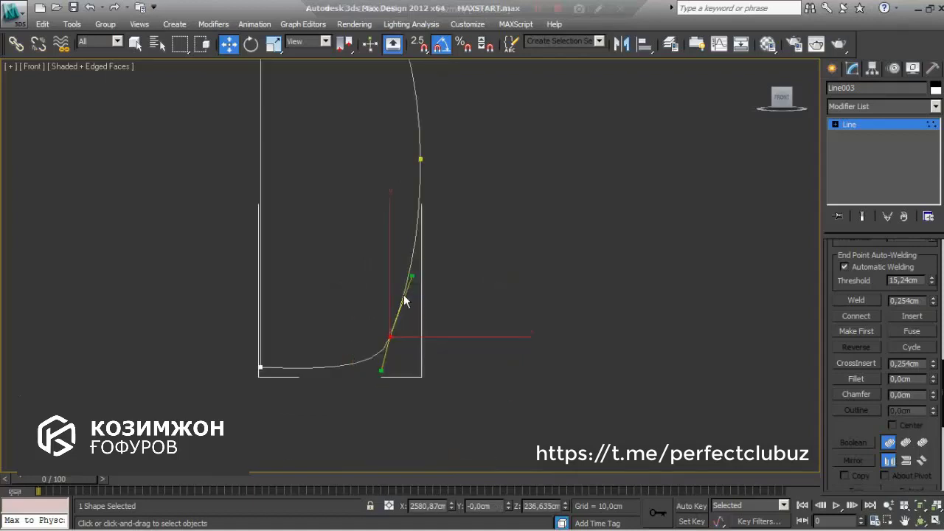
{"action": "left_click_drag", "start_coordinate": [411, 278], "coordinate": [411, 342]}
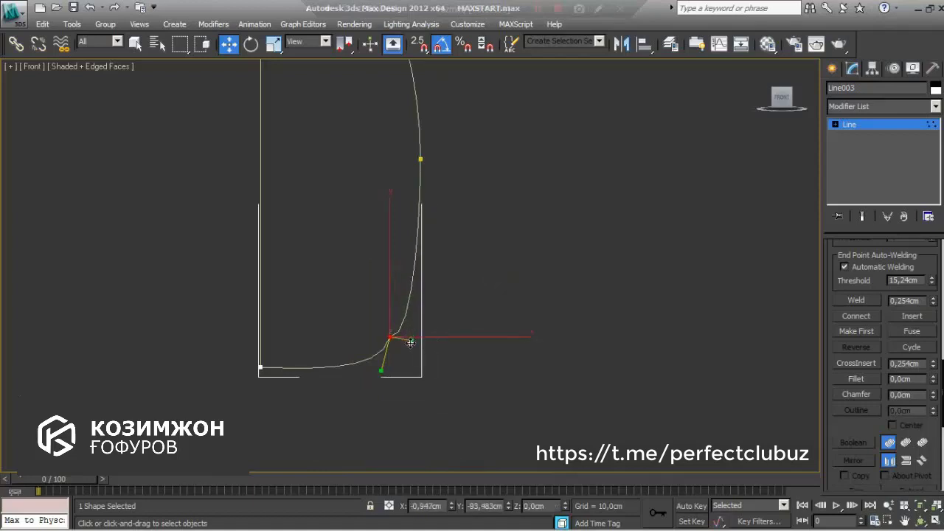
{"action": "scroll", "coordinate": [410, 343], "scroll_direction": "up", "scroll_amount": 3}
{"action": "middle_click_drag", "start_coordinate": [401, 300], "coordinate": [371, 213]}
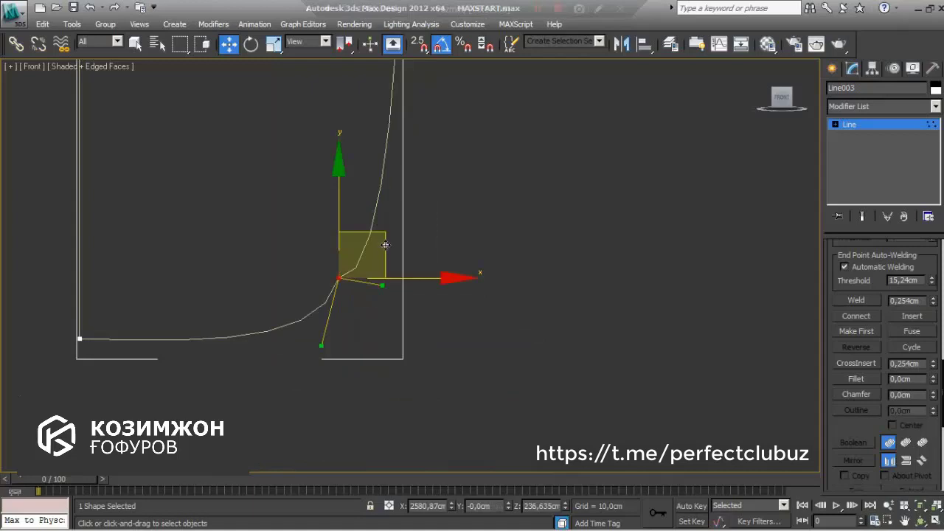
{"action": "left_click_drag", "start_coordinate": [383, 253], "coordinate": [395, 240]}
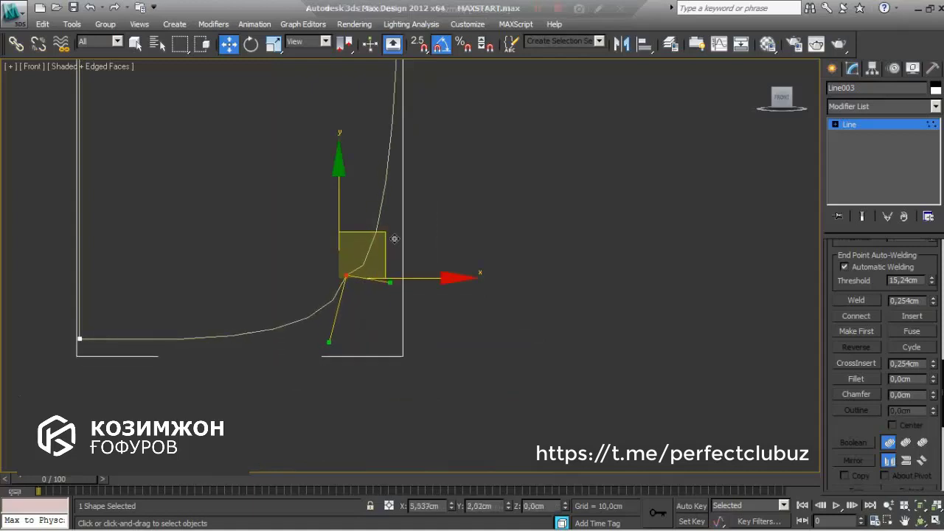
Exit vertex editing, hide the move gizmo and frame the whole bottle profile
{"action": "scroll", "coordinate": [422, 272], "scroll_direction": "down", "scroll_amount": 3}
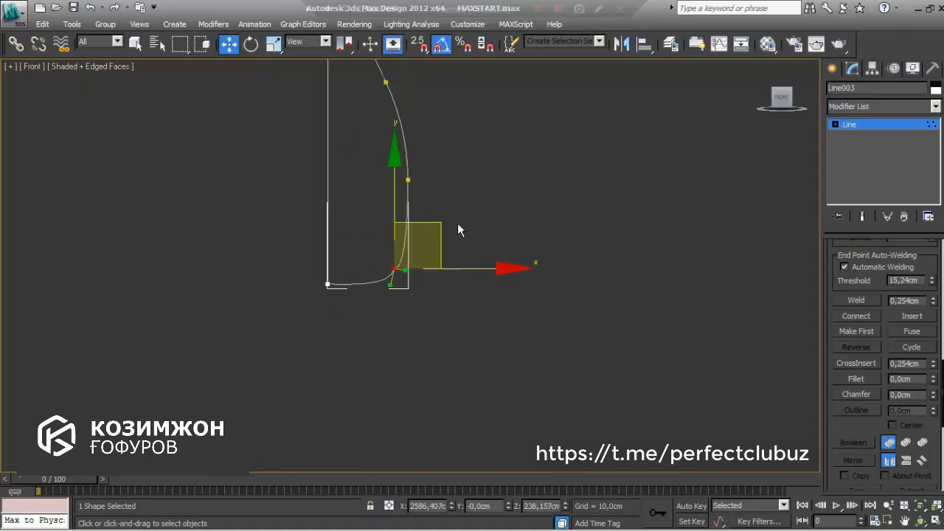
{"action": "middle_click_drag", "start_coordinate": [457, 223], "coordinate": [485, 335]}
{"action": "scroll", "coordinate": [570, 253], "scroll_direction": "down", "scroll_amount": 2}
{"action": "key", "text": "ctrl+b"}
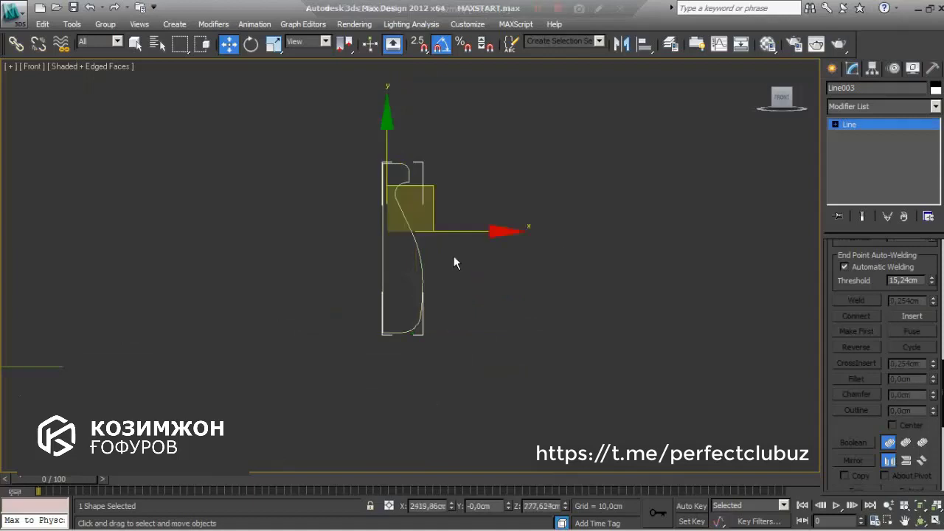
{"action": "middle_click_drag", "start_coordinate": [476, 293], "coordinate": [484, 318]}
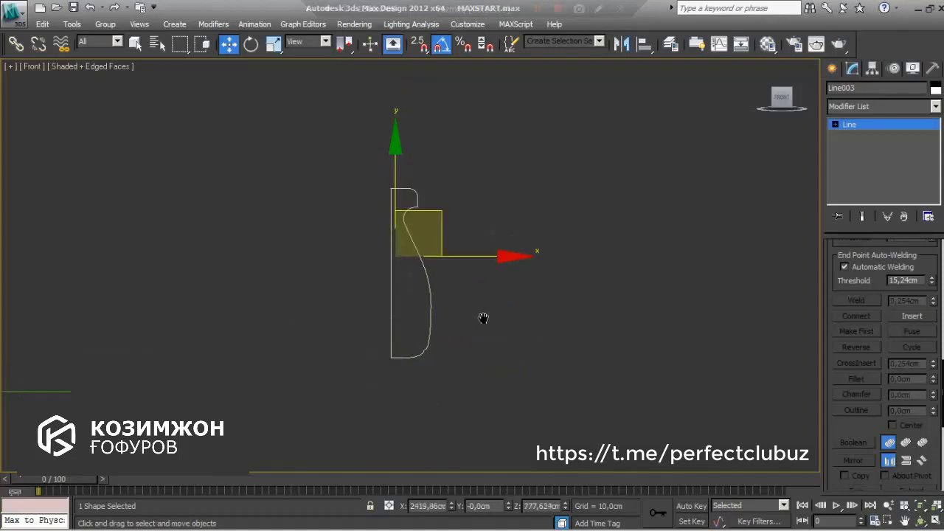
{"action": "key", "text": "x"}
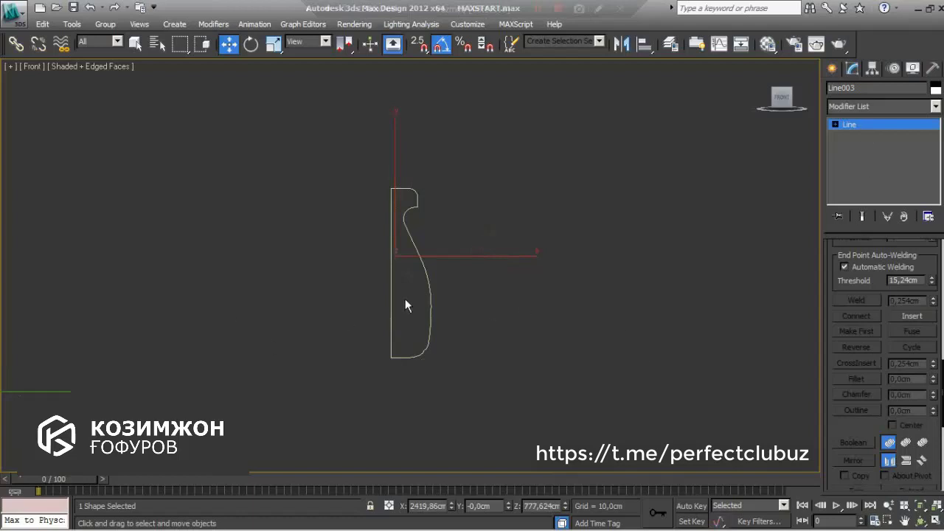
{"action": "scroll", "coordinate": [405, 299], "scroll_direction": "up", "scroll_amount": 2}
{"action": "mouse_move", "coordinate": [415, 320]}
{"action": "middle_mouse_down"}
{"action": "mouse_move", "coordinate": [421, 262]}
{"action": "mouse_move", "coordinate": [565, 272]}
{"action": "middle_mouse_up"}
{"action": "scroll", "coordinate": [421, 262], "scroll_direction": "up", "scroll_amount": 2}
{"action": "scroll", "coordinate": [450, 267], "scroll_direction": "down", "scroll_amount": 2}
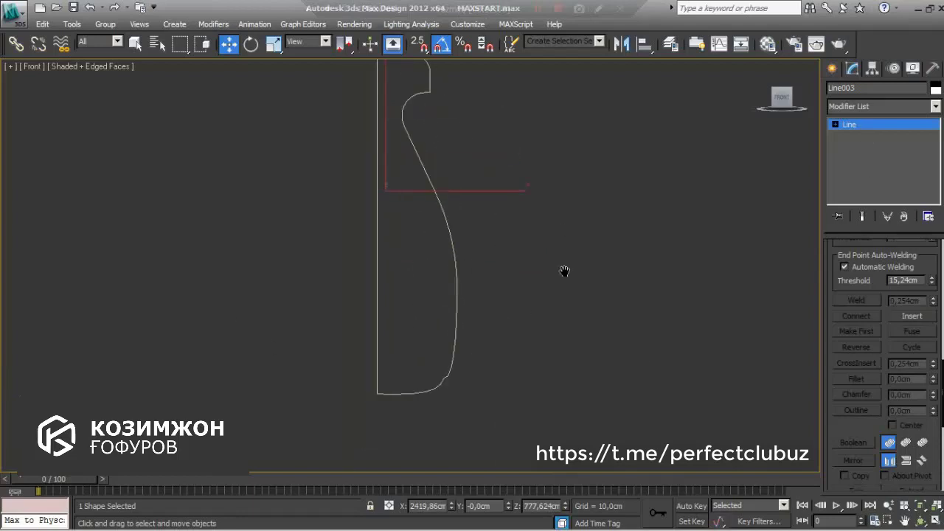
{"action": "scroll", "coordinate": [564, 272], "scroll_direction": "down", "scroll_amount": 2}
Apply a Lathe modifier to Line003 and orbit around the resulting 3D bottle
{"action": "left_click", "coordinate": [845, 112]}
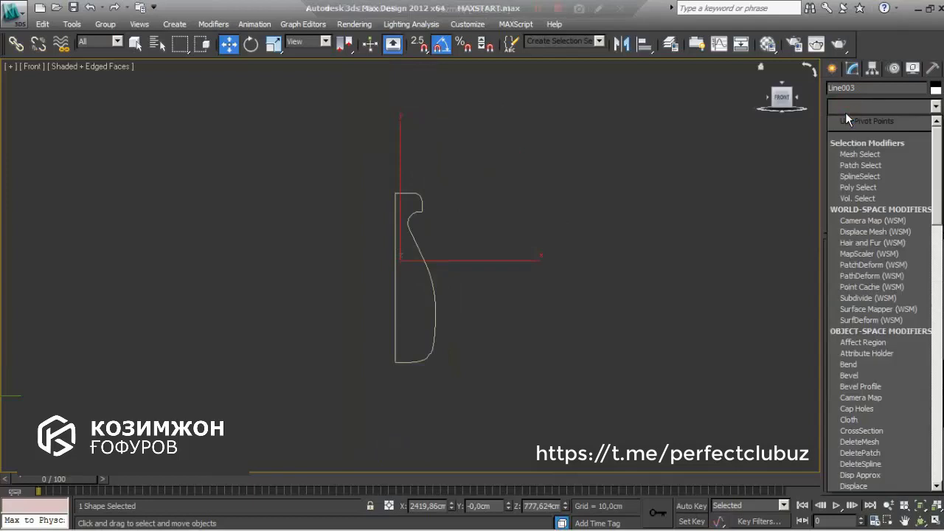
{"action": "scroll", "coordinate": [847, 347], "scroll_direction": "down", "scroll_amount": 6}
{"action": "scroll", "coordinate": [848, 383], "scroll_direction": "down", "scroll_amount": 3}
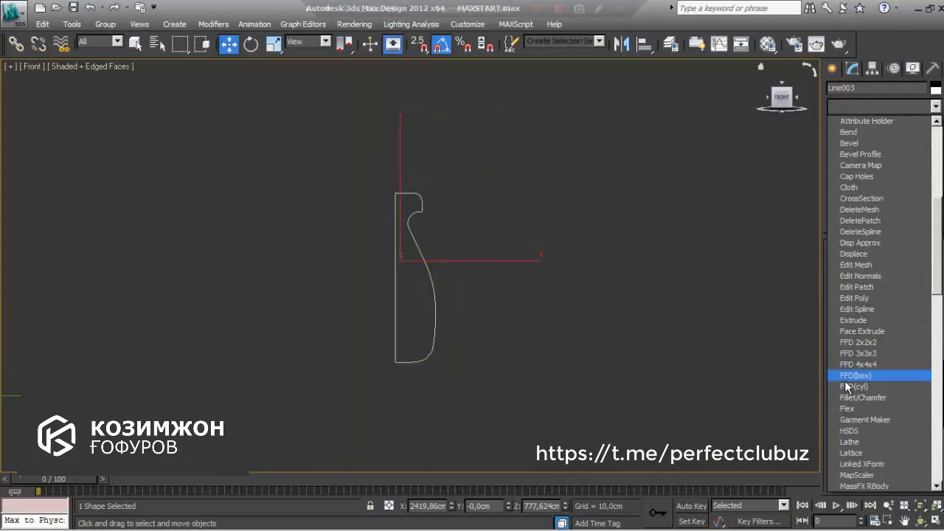
{"action": "scroll", "coordinate": [852, 402], "scroll_direction": "down", "scroll_amount": 1}
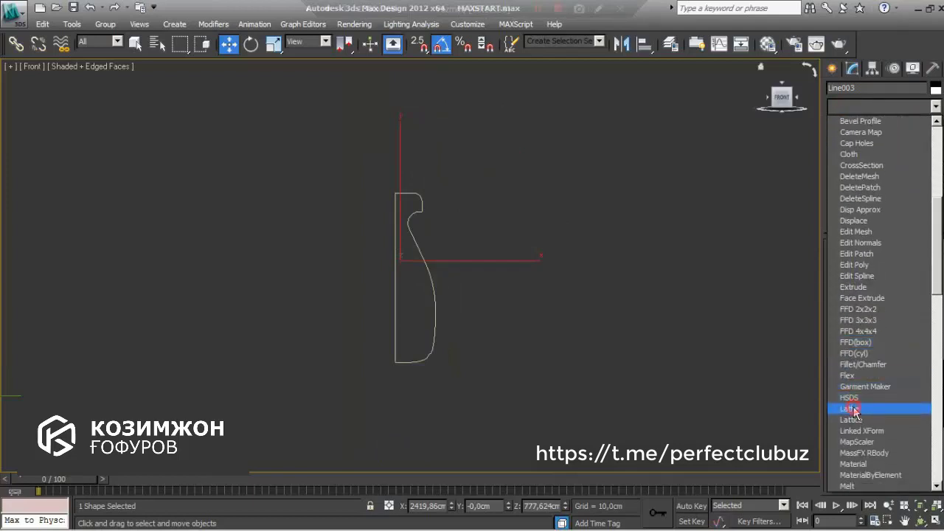
{"action": "left_click", "coordinate": [850, 408]}
{"action": "mouse_move", "coordinate": [575, 229]}
{"action": "middle_mouse_down", "text": "alt"}
{"action": "mouse_move", "coordinate": [459, 295]}
{"action": "mouse_move", "coordinate": [601, 289]}
{"action": "middle_mouse_up", "text": "alt"}
{"action": "scroll", "coordinate": [439, 265], "scroll_direction": "up", "scroll_amount": 4}
{"action": "scroll", "coordinate": [438, 265], "scroll_direction": "up", "scroll_amount": 1}
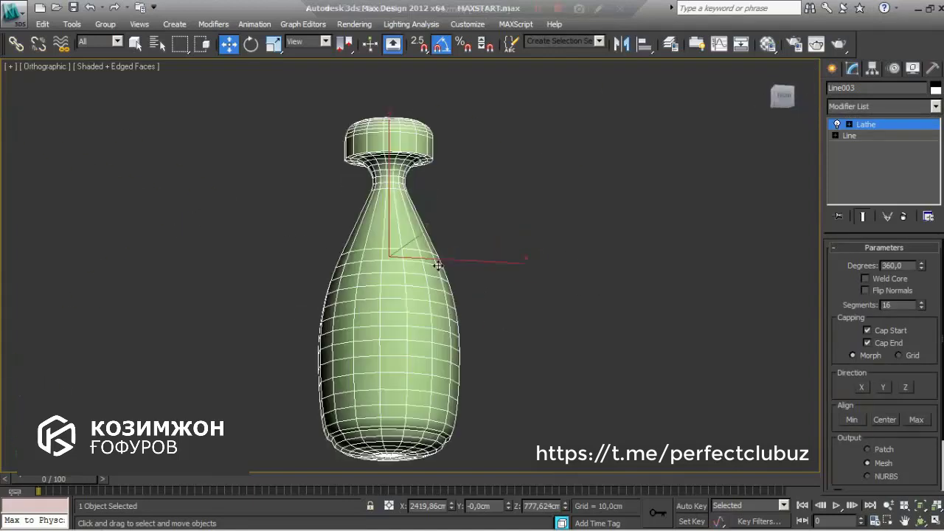
{"action": "middle_click_drag", "start_coordinate": [439, 266], "coordinate": [487, 243], "text": "alt"}
{"action": "scroll", "coordinate": [517, 228], "scroll_direction": "down", "scroll_amount": 3}
{"action": "middle_click_drag", "start_coordinate": [548, 217], "coordinate": [552, 249], "text": "alt"}
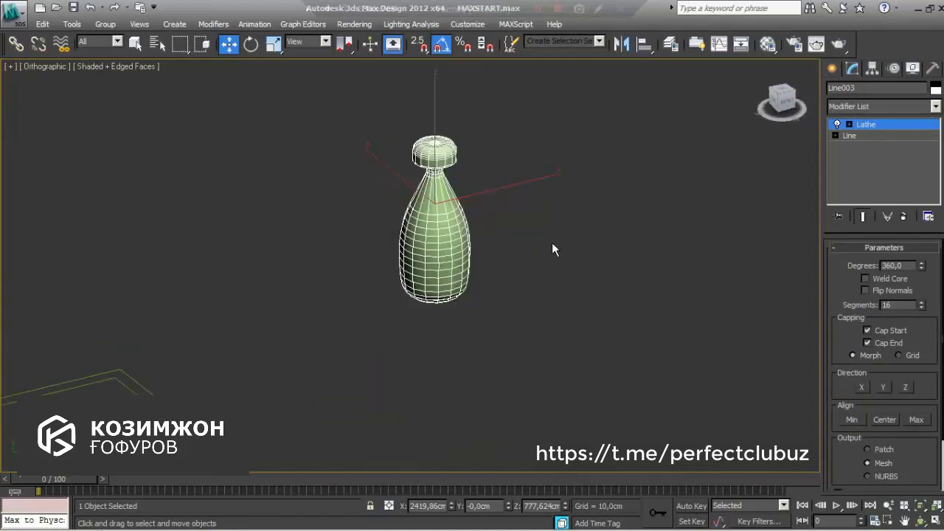
{"action": "scroll", "coordinate": [628, 327], "scroll_direction": "up", "scroll_amount": 1}
{"action": "scroll", "coordinate": [428, 356], "scroll_direction": "up", "scroll_amount": 2}
{"action": "scroll", "coordinate": [478, 295], "scroll_direction": "up", "scroll_amount": 1}
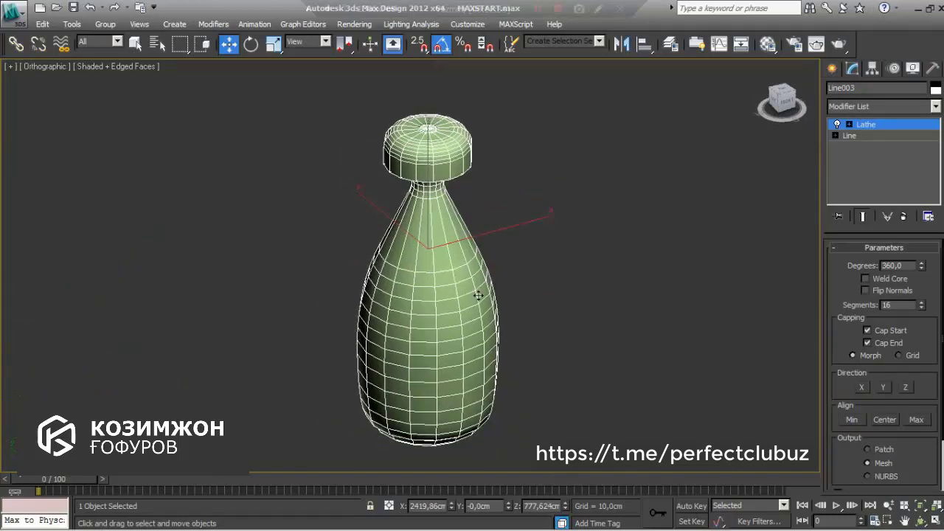
Compare the Lathe Min, Center and Max align options, settling on Min for the bottle
{"action": "left_click", "coordinate": [852, 420]}
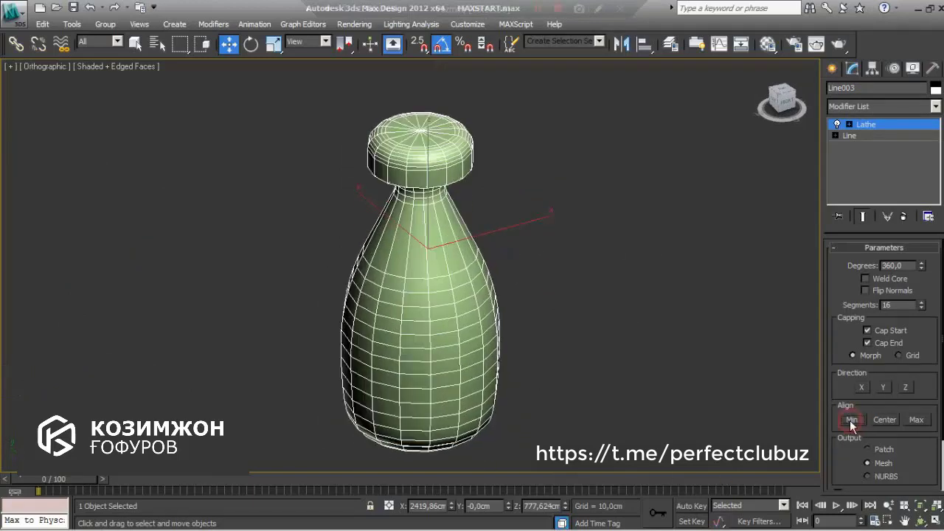
{"action": "left_click", "coordinate": [883, 420]}
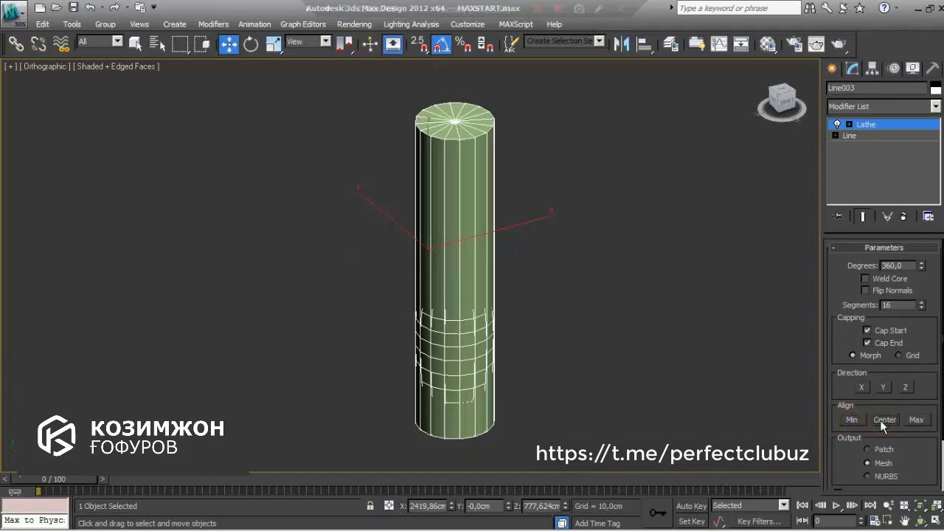
{"action": "left_click", "coordinate": [914, 420]}
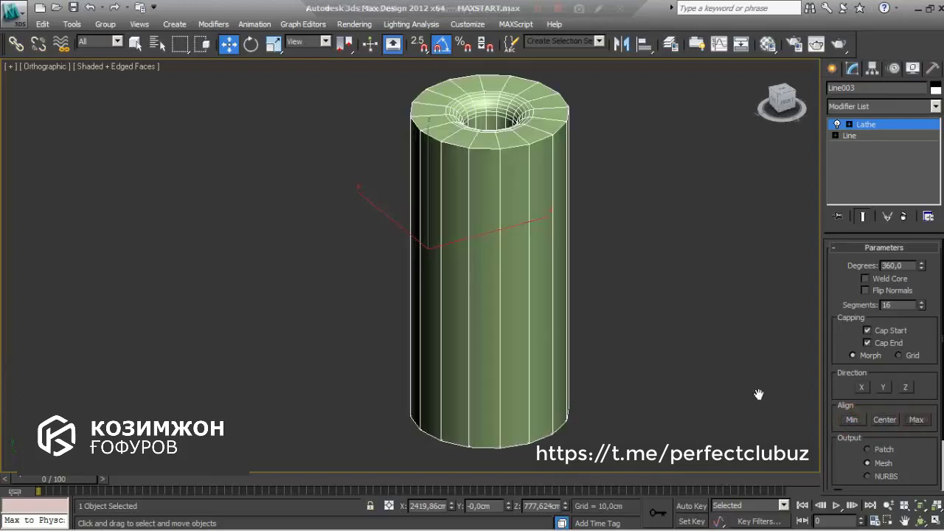
{"action": "mouse_move", "coordinate": [411, 162]}
{"action": "middle_mouse_down", "text": "alt"}
{"action": "mouse_move", "coordinate": [421, 172]}
{"action": "mouse_move", "coordinate": [394, 270]}
{"action": "mouse_move", "coordinate": [402, 45]}
{"action": "mouse_move", "coordinate": [407, 63]}
{"action": "middle_mouse_up", "text": "alt"}
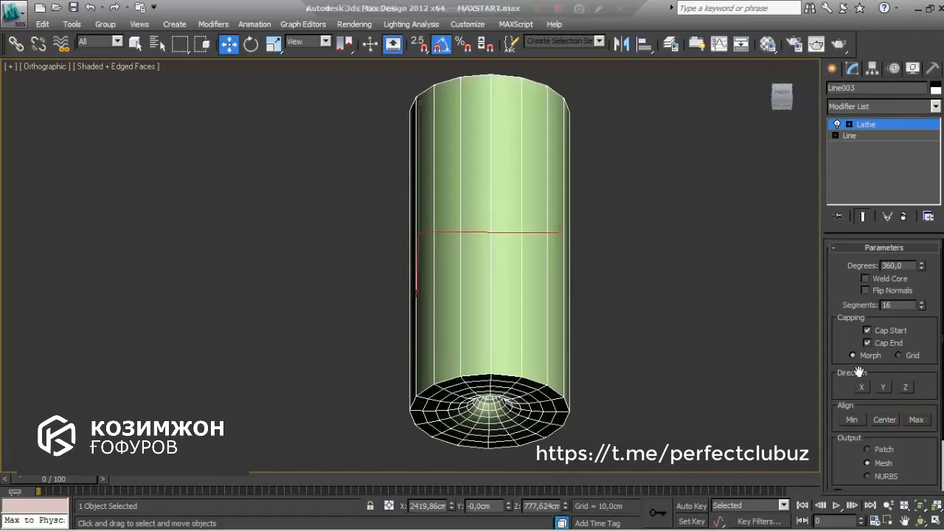
{"action": "left_click", "coordinate": [877, 419]}
{"action": "mouse_move", "coordinate": [463, 238]}
{"action": "middle_mouse_down", "text": "alt"}
{"action": "mouse_move", "coordinate": [388, 325]}
{"action": "mouse_move", "coordinate": [430, 332]}
{"action": "middle_mouse_up", "text": "alt"}
{"action": "left_click", "coordinate": [853, 419]}
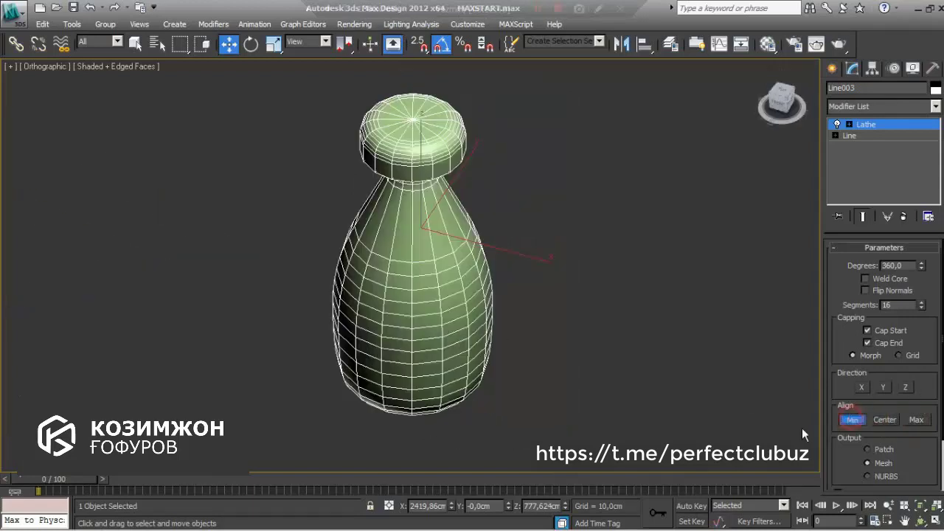
{"action": "mouse_move", "coordinate": [577, 272]}
{"action": "middle_mouse_down", "text": "alt"}
{"action": "mouse_move", "coordinate": [376, 217]}
{"action": "mouse_move", "coordinate": [416, 105]}
{"action": "mouse_move", "coordinate": [506, 169]}
{"action": "mouse_move", "coordinate": [543, 248]}
{"action": "mouse_move", "coordinate": [639, 225]}
{"action": "mouse_move", "coordinate": [582, 217]}
{"action": "mouse_move", "coordinate": [534, 233]}
{"action": "middle_mouse_up", "text": "alt"}
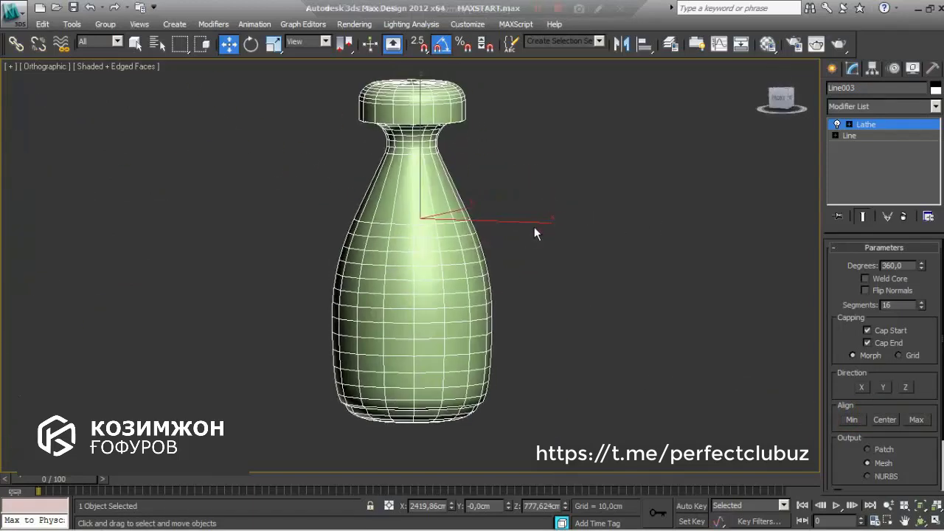
Switch to the Front view and return to the Line level of the stack
{"action": "key", "text": "f"}
{"action": "scroll", "coordinate": [524, 236], "scroll_direction": "down", "scroll_amount": 5}
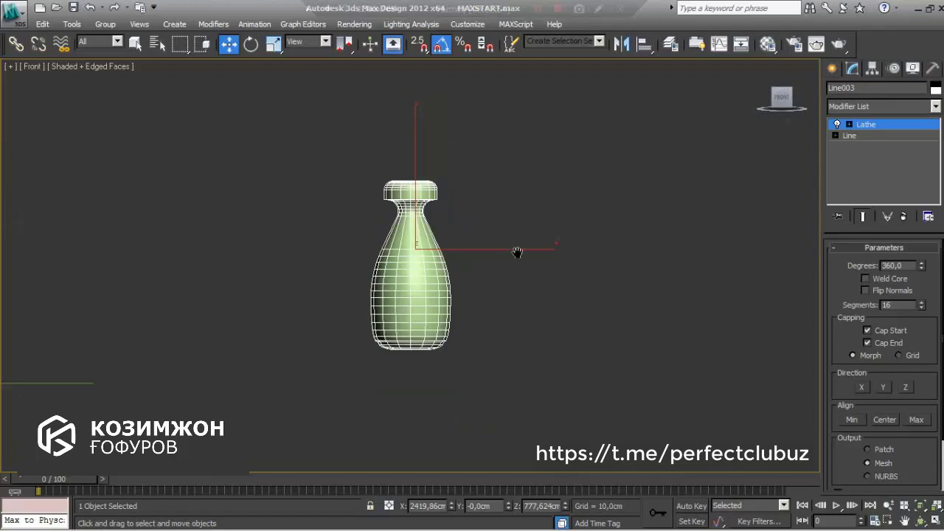
{"action": "scroll", "coordinate": [519, 269], "scroll_direction": "up", "scroll_amount": 7}
{"action": "scroll", "coordinate": [509, 236], "scroll_direction": "down", "scroll_amount": 3}
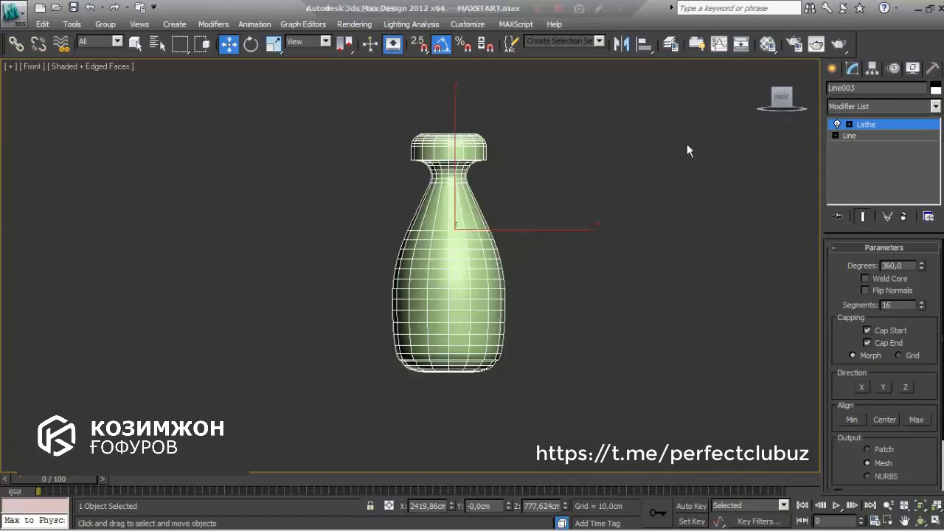
{"action": "scroll", "coordinate": [689, 150], "scroll_direction": "down", "scroll_amount": 2}
{"action": "left_click", "coordinate": [868, 137]}
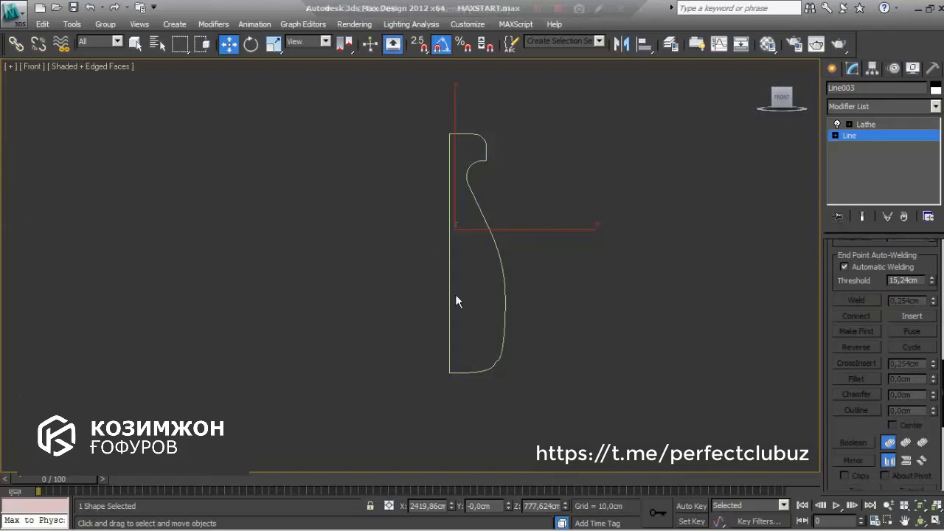
In Vertex mode, move the profile's two left-edge vertices farther left along X
{"action": "key", "text": "1"}
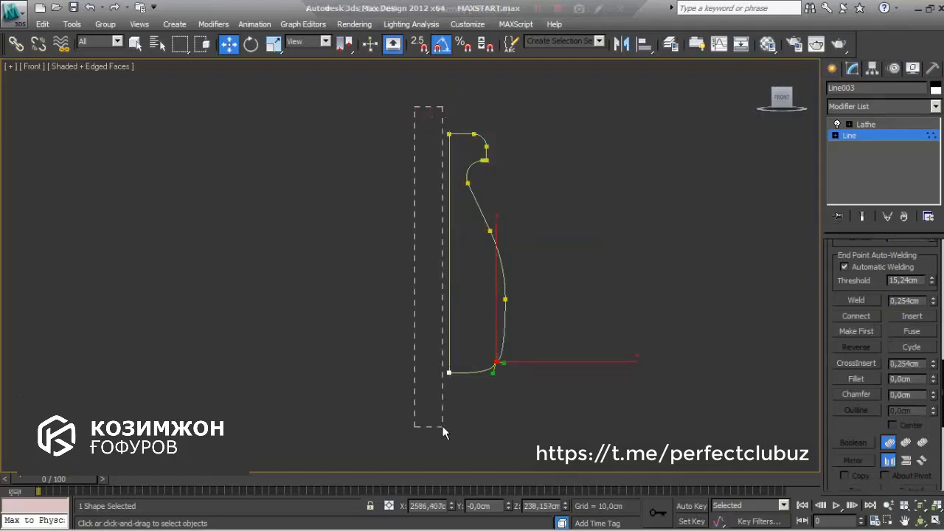
{"action": "left_click_drag", "start_coordinate": [450, 420], "coordinate": [453, 419]}
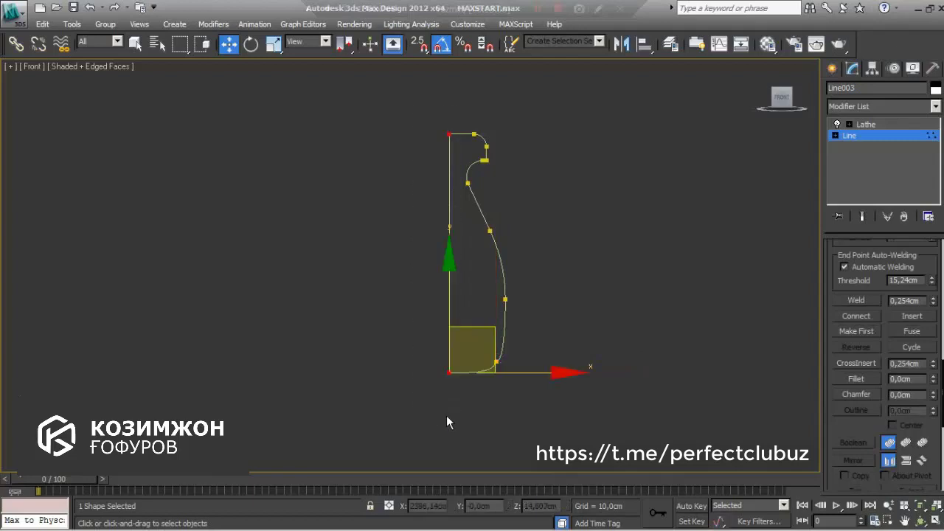
{"action": "left_click_drag", "start_coordinate": [557, 373], "coordinate": [516, 373]}
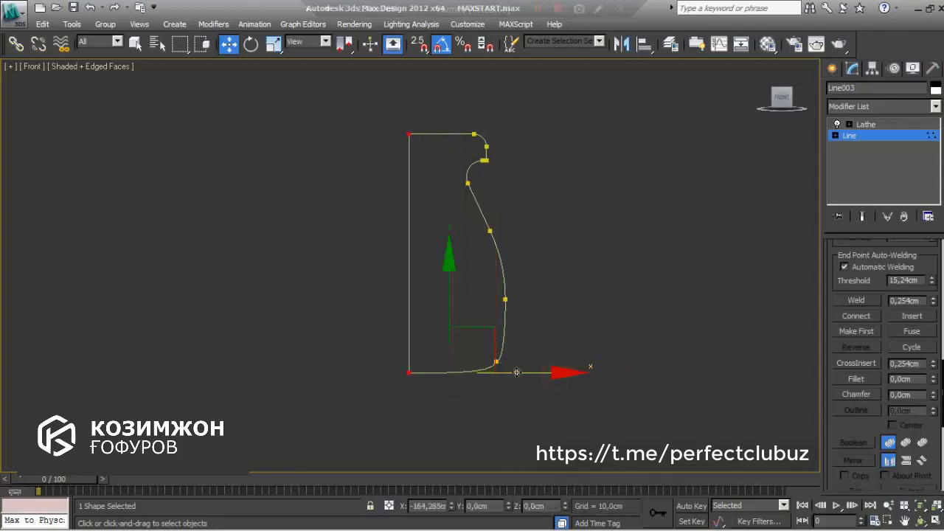
Back at the Lathe level, set Align to Min and orbit around the widened closed jar
{"action": "left_click", "coordinate": [867, 125]}
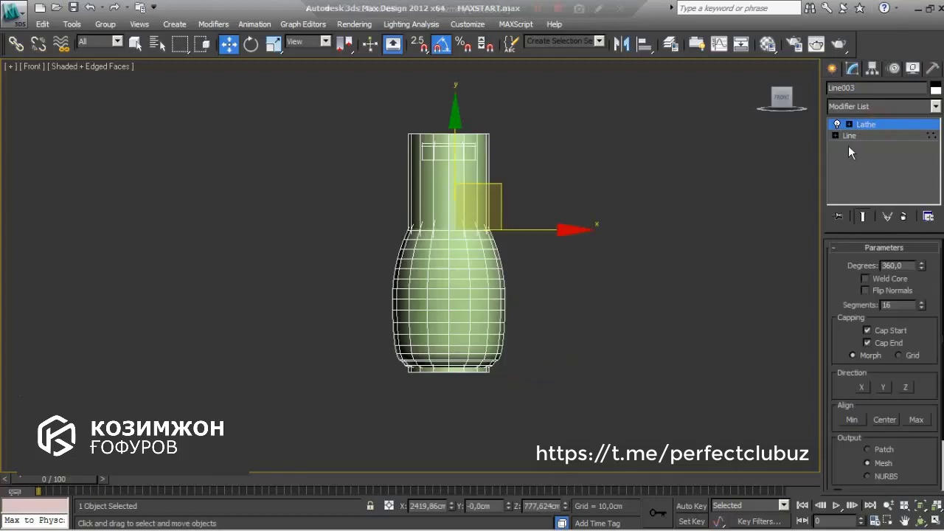
{"action": "left_click", "coordinate": [852, 420]}
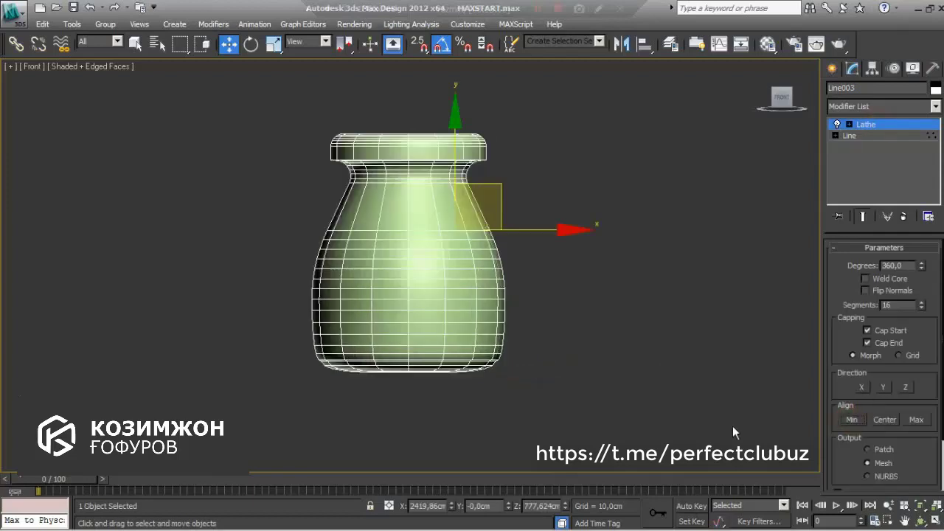
{"action": "scroll", "coordinate": [484, 301], "scroll_direction": "down", "scroll_amount": 3}
{"action": "scroll", "coordinate": [499, 316], "scroll_direction": "down", "scroll_amount": 2}
{"action": "mouse_move", "coordinate": [499, 316]}
{"action": "middle_mouse_down", "text": "alt"}
{"action": "mouse_move", "coordinate": [491, 372]}
{"action": "mouse_move", "coordinate": [352, 395]}
{"action": "mouse_move", "coordinate": [413, 310]}
{"action": "mouse_move", "coordinate": [447, 192]}
{"action": "mouse_move", "coordinate": [443, 101]}
{"action": "mouse_move", "coordinate": [424, 280]}
{"action": "mouse_move", "coordinate": [546, 266]}
{"action": "mouse_move", "coordinate": [428, 328]}
{"action": "mouse_move", "coordinate": [284, 344]}
{"action": "mouse_move", "coordinate": [259, 301]}
{"action": "mouse_move", "coordinate": [231, 294]}
{"action": "mouse_move", "coordinate": [480, 137]}
{"action": "mouse_move", "coordinate": [455, 411]}
{"action": "mouse_move", "coordinate": [421, 342]}
{"action": "mouse_move", "coordinate": [391, 307]}
{"action": "mouse_move", "coordinate": [413, 295]}
{"action": "mouse_move", "coordinate": [433, 301]}
{"action": "mouse_move", "coordinate": [388, 329]}
{"action": "mouse_move", "coordinate": [421, 334]}
{"action": "mouse_move", "coordinate": [588, 261]}
{"action": "mouse_move", "coordinate": [743, 273]}
{"action": "mouse_move", "coordinate": [886, 127]}
{"action": "middle_mouse_up", "text": "alt"}
{"action": "scroll", "coordinate": [414, 310], "scroll_direction": "up", "scroll_amount": 4}
{"action": "scroll", "coordinate": [420, 310], "scroll_direction": "down", "scroll_amount": 2}
{"action": "scroll", "coordinate": [420, 310], "scroll_direction": "down", "scroll_amount": 1}
{"action": "scroll", "coordinate": [428, 328], "scroll_direction": "up", "scroll_amount": 4}
{"action": "scroll", "coordinate": [428, 327], "scroll_direction": "up", "scroll_amount": 2}
{"action": "scroll", "coordinate": [422, 334], "scroll_direction": "down", "scroll_amount": 5}
Browse the Modifier List without adding anything, then center the jar in view
{"action": "left_click", "coordinate": [885, 107]}
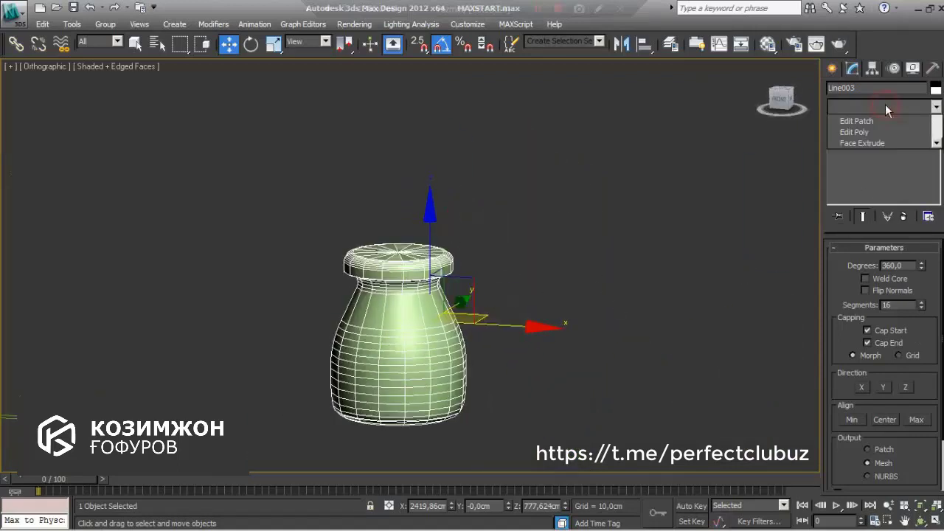
{"action": "left_click_drag", "start_coordinate": [938, 212], "coordinate": [911, 391]}
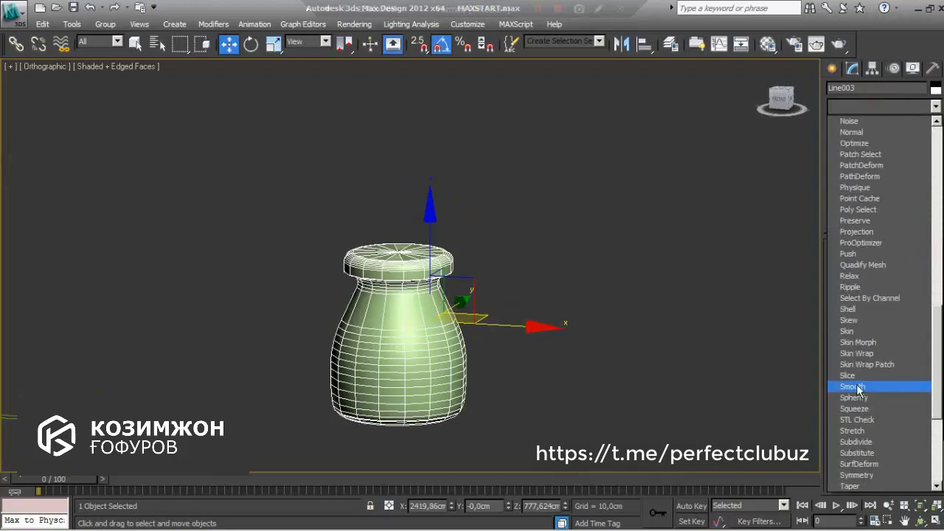
{"action": "left_click", "coordinate": [631, 384]}
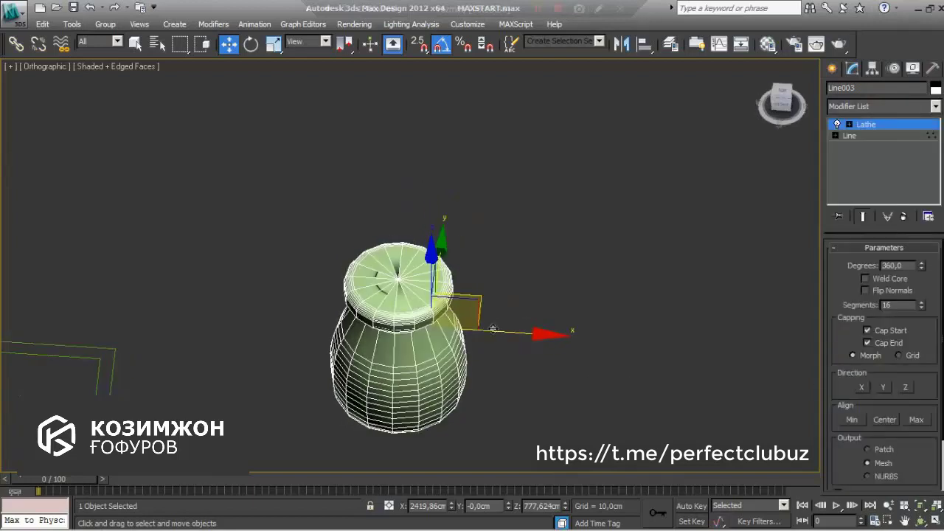
{"action": "scroll", "coordinate": [147, 340], "scroll_direction": "up", "scroll_amount": 5}
{"action": "left_click", "coordinate": [863, 108]}
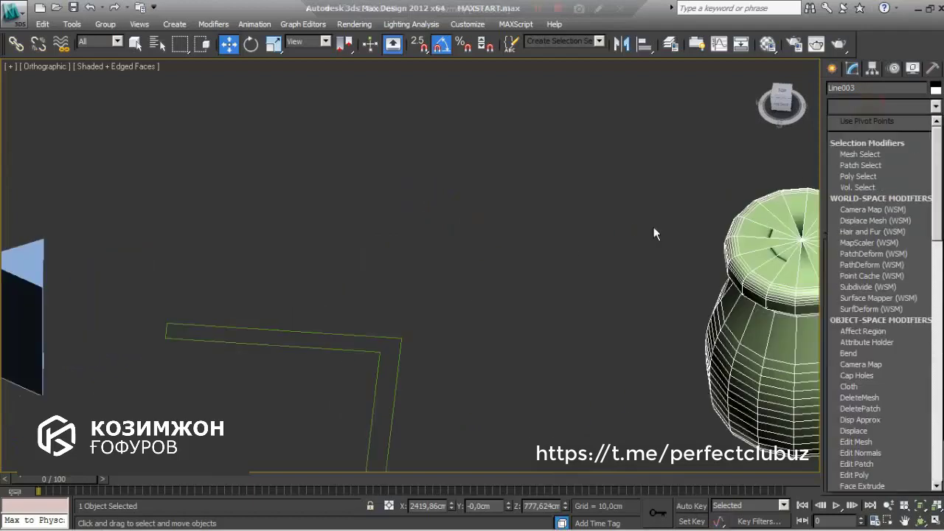
{"action": "left_click", "coordinate": [657, 336]}
{"action": "middle_click_drag", "start_coordinate": [656, 338], "coordinate": [501, 325]}
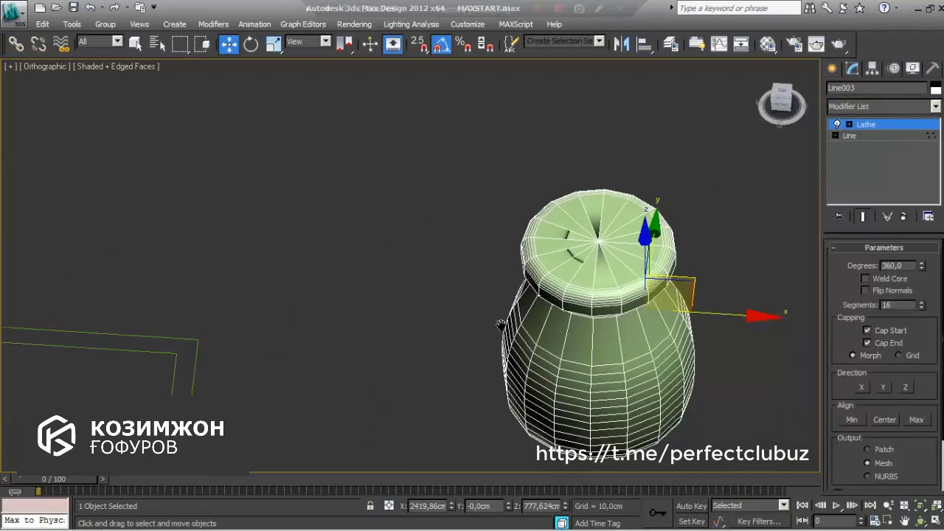
{"action": "scroll", "coordinate": [502, 325], "scroll_direction": "up", "scroll_amount": 4}
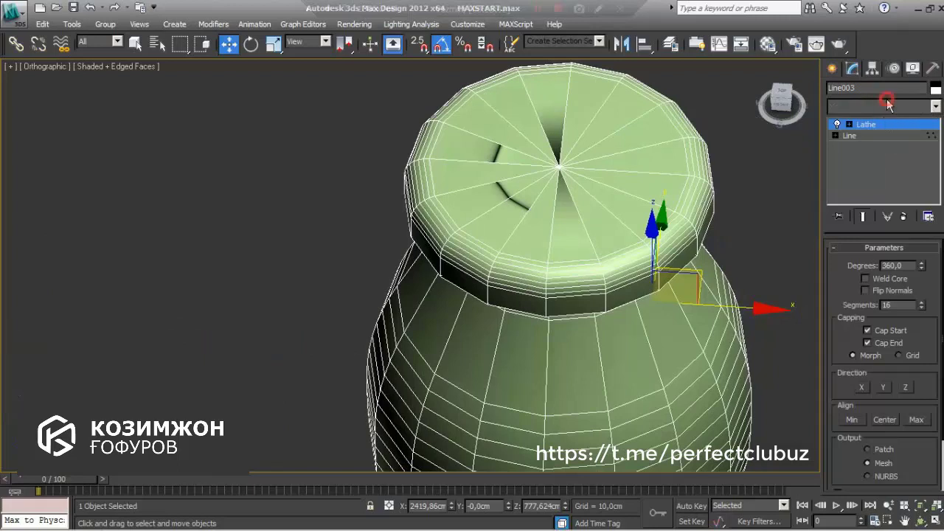
Add a Smooth modifier above the Lathe on the jar
{"action": "left_click", "coordinate": [889, 104]}
{"action": "key", "text": "s"}
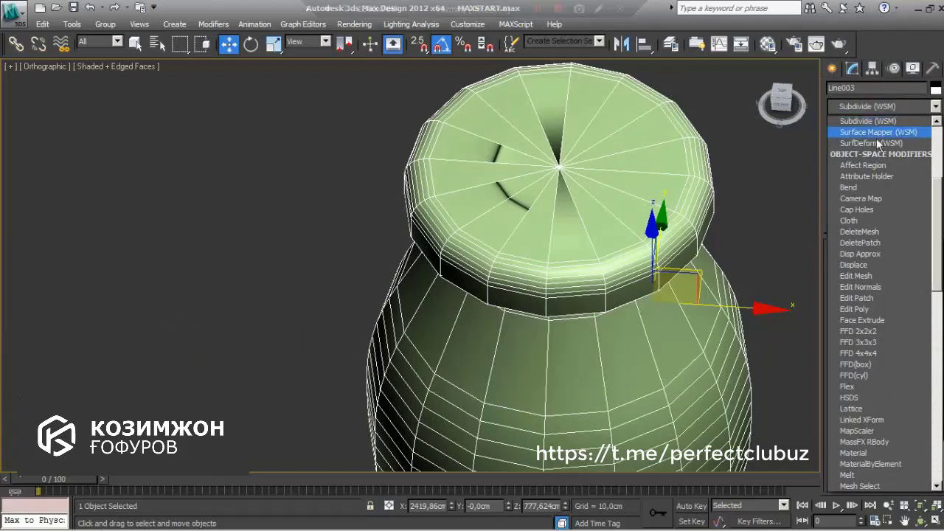
{"action": "left_click", "coordinate": [885, 108]}
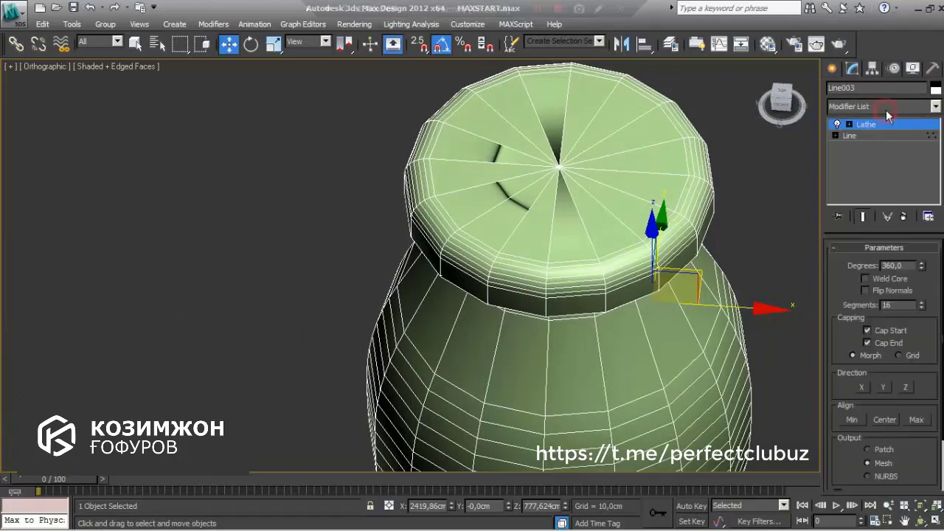
{"action": "left_click", "coordinate": [886, 108]}
{"action": "key", "text": "s"}
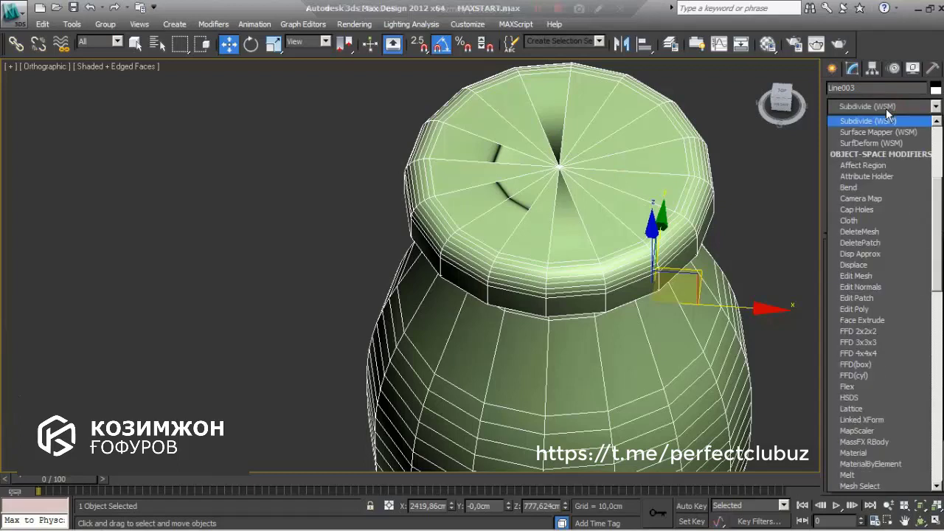
{"action": "key", "text": "m"}
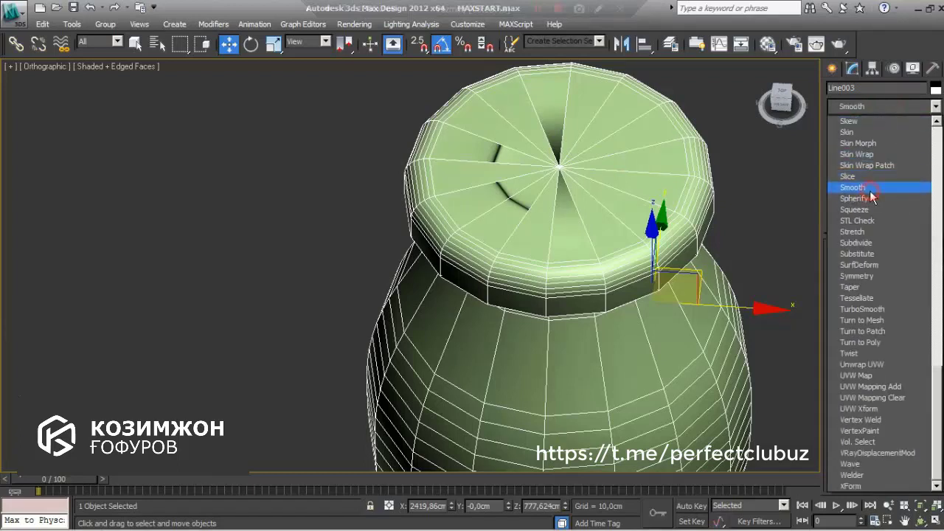
{"action": "left_click", "coordinate": [869, 188]}
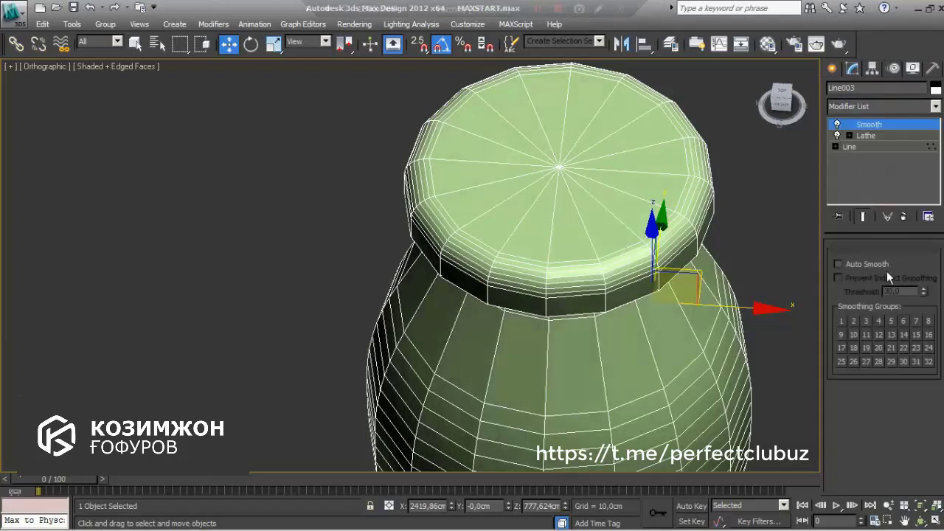
Enable Auto Smooth and orbit to check the jar's smoothed shading
{"action": "left_click", "coordinate": [840, 263]}
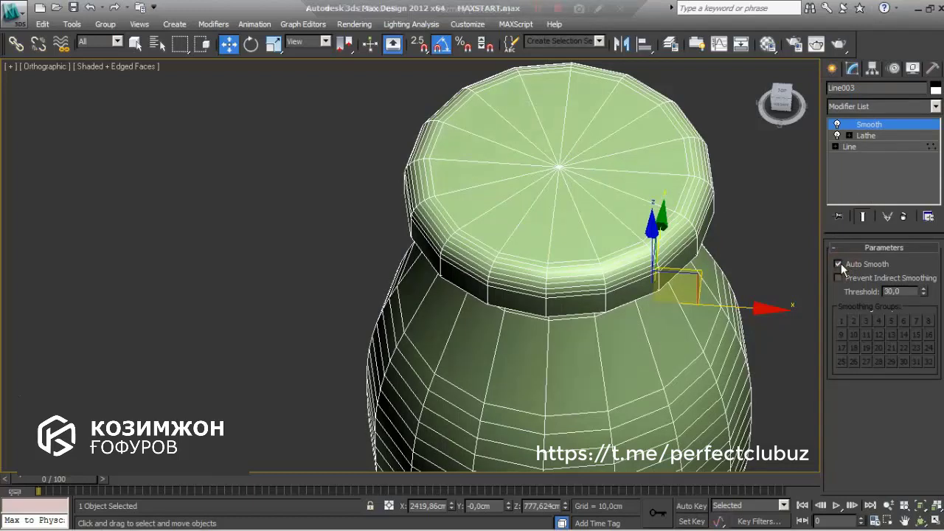
{"action": "left_click", "coordinate": [840, 264]}
{"action": "left_click", "coordinate": [840, 264]}
{"action": "scroll", "coordinate": [619, 292], "scroll_direction": "down", "scroll_amount": 5}
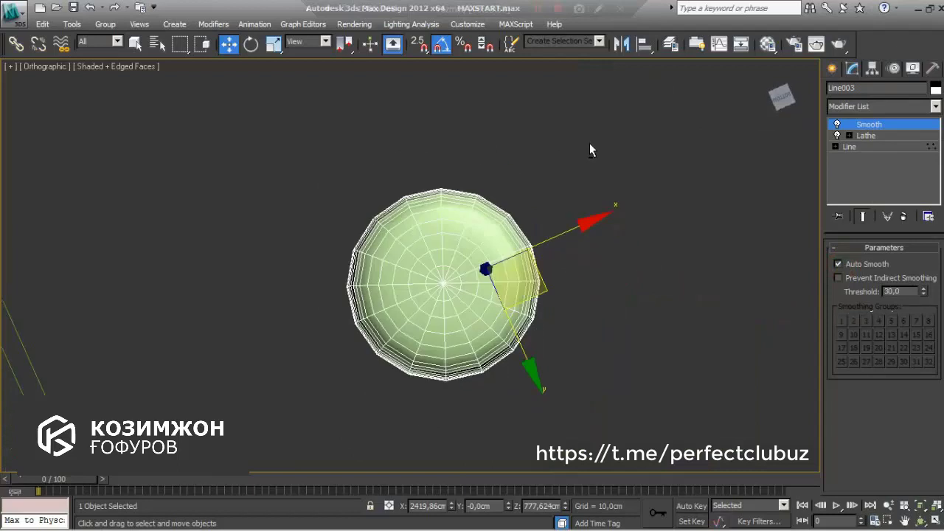
{"action": "middle_click_drag", "start_coordinate": [605, 228], "coordinate": [622, 268], "text": "alt"}
{"action": "scroll", "coordinate": [621, 274], "scroll_direction": "up", "scroll_amount": 5}
{"action": "mouse_move", "coordinate": [531, 333]}
{"action": "middle_mouse_down", "text": "alt"}
{"action": "mouse_move", "coordinate": [667, 359]}
{"action": "mouse_move", "coordinate": [734, 357]}
{"action": "mouse_move", "coordinate": [694, 348]}
{"action": "middle_mouse_up", "text": "alt"}
{"action": "scroll", "coordinate": [681, 352], "scroll_direction": "down", "scroll_amount": 3}
Set the Lathe Segments to 30, then deselect the jar
{"action": "left_click", "coordinate": [866, 136]}
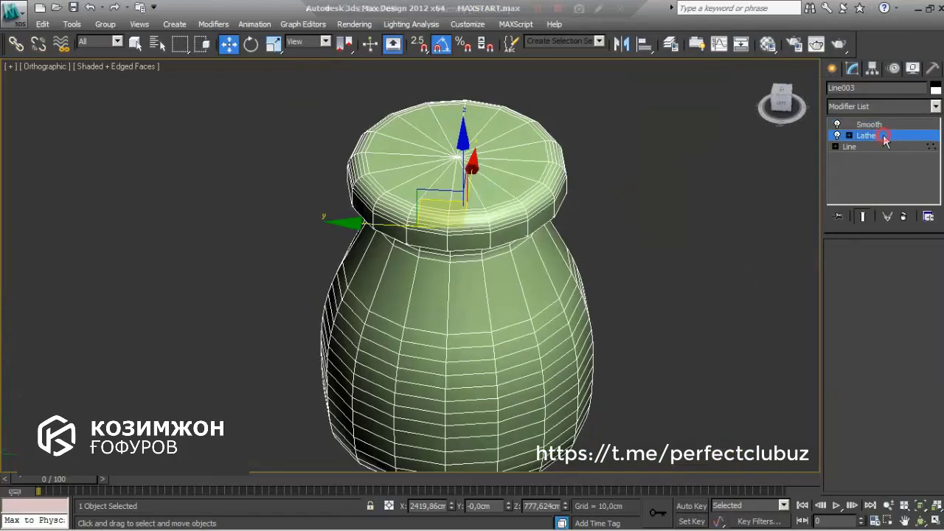
{"action": "mouse_move", "coordinate": [607, 324]}
{"action": "middle_mouse_down"}
{"action": "mouse_move", "coordinate": [704, 226]}
{"action": "mouse_move", "coordinate": [704, 288]}
{"action": "middle_mouse_up"}
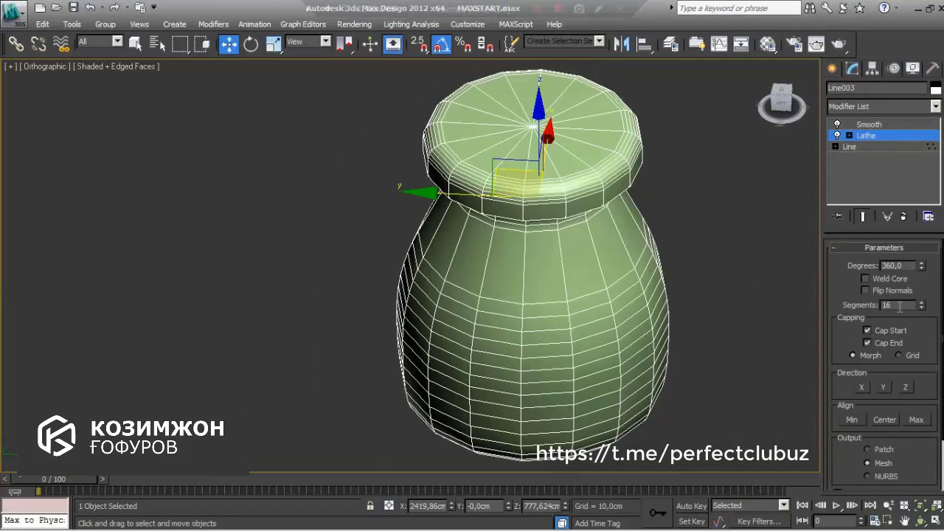
{"action": "type", "text": "0"}
{"action": "key", "text": "Return"}
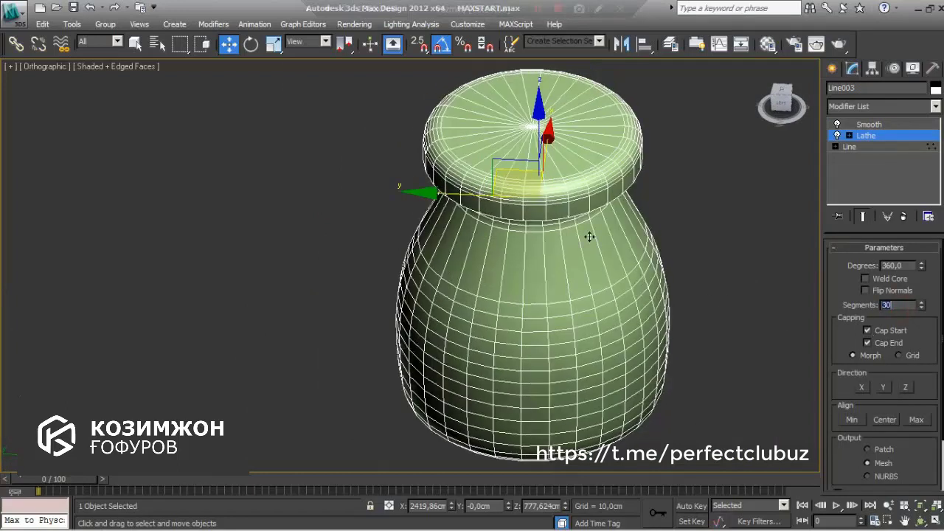
{"action": "left_click", "coordinate": [725, 272]}
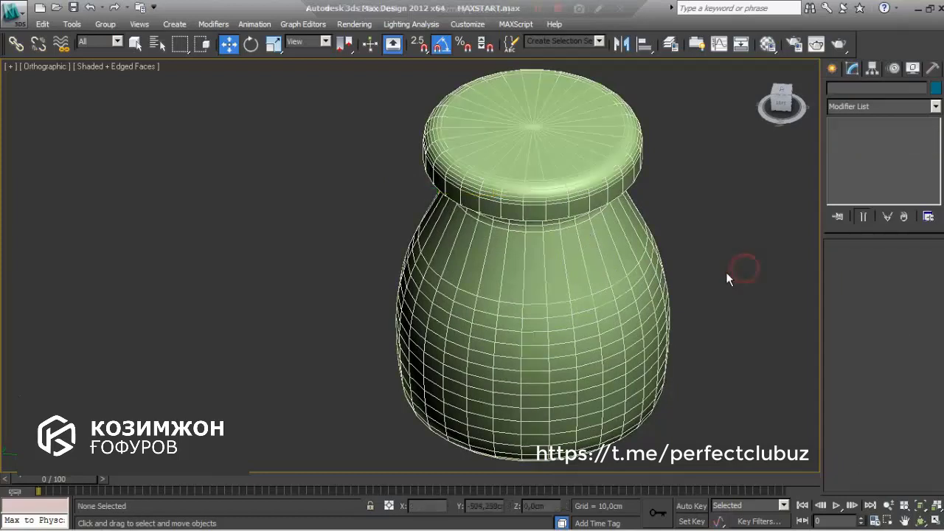
{"action": "key", "text": "F4"}
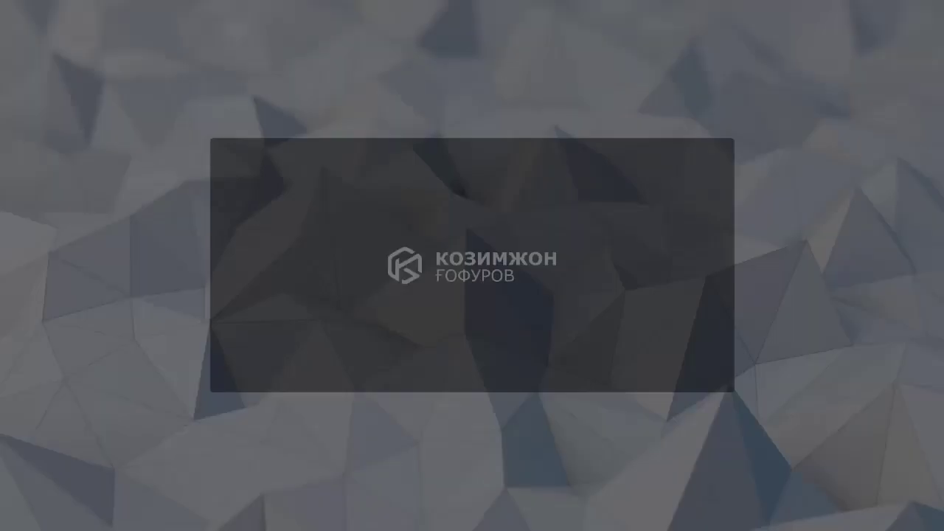